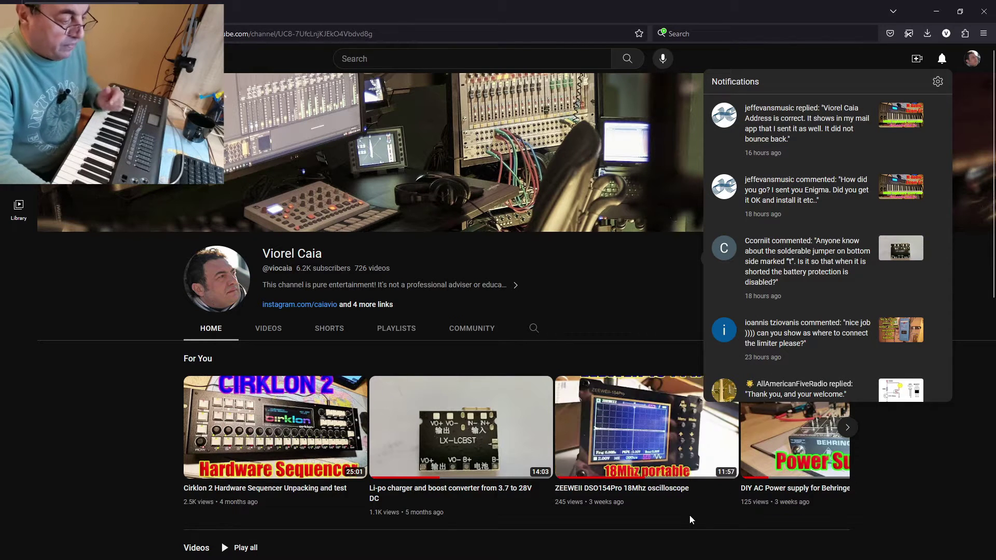
# - Switch to the File Explorer folder holding the Enigma_Ver_1_2.exe installer
pyautogui.hotkey('alt', 'Tab')
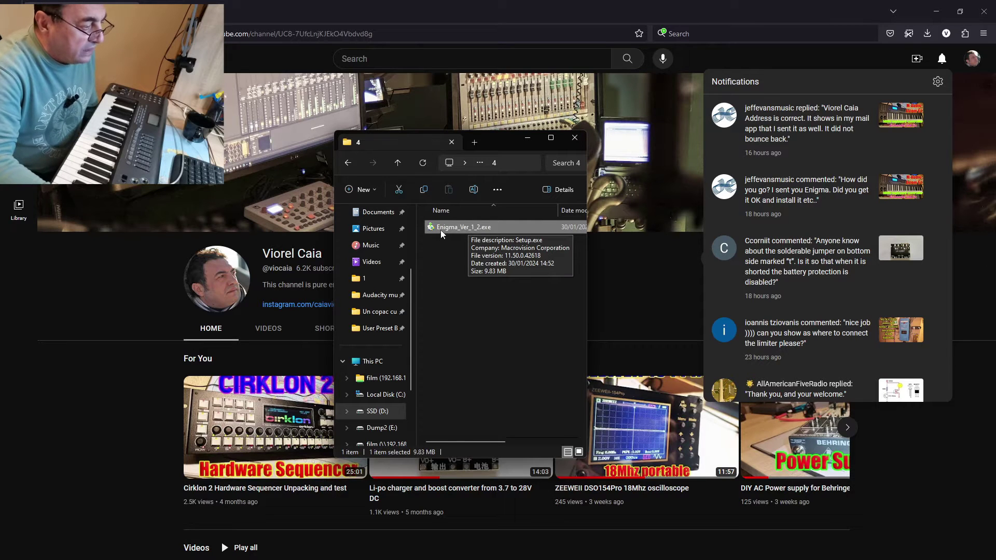
# - Run Enigma_Ver_1_2.exe, accept the licence, install Enigma and finish the wizard
pyautogui.doubleClick(467, 230)
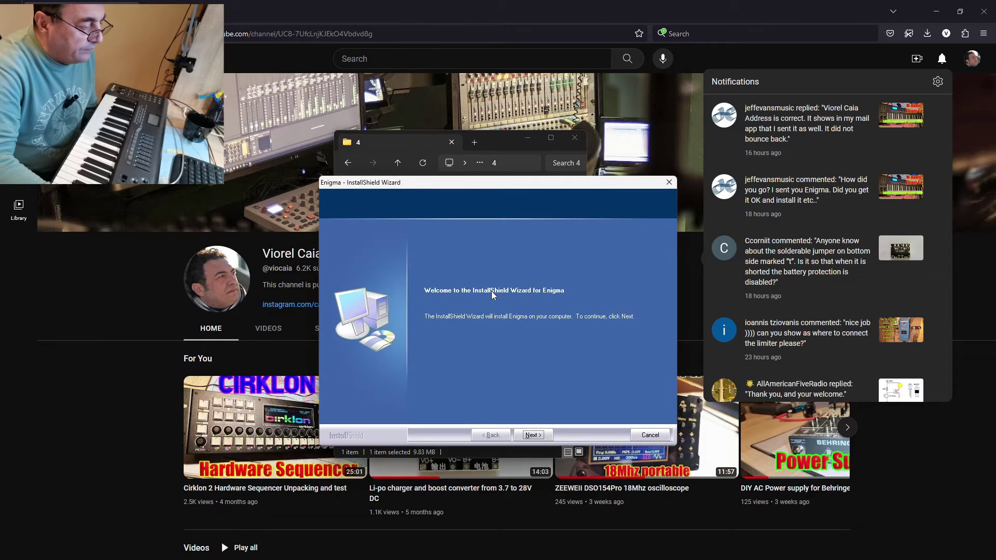
pyautogui.click(534, 435)
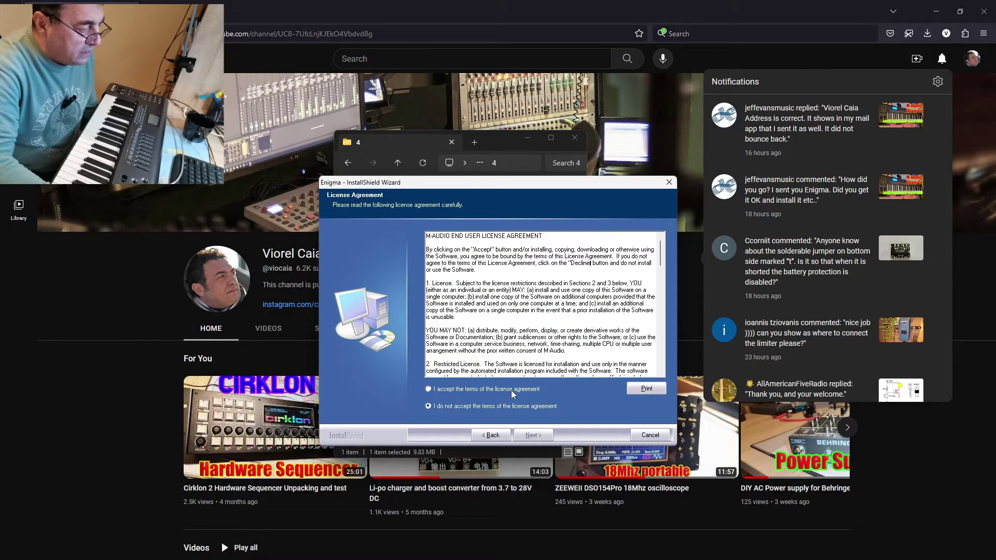
pyautogui.click(536, 434)
pyautogui.click(537, 434)
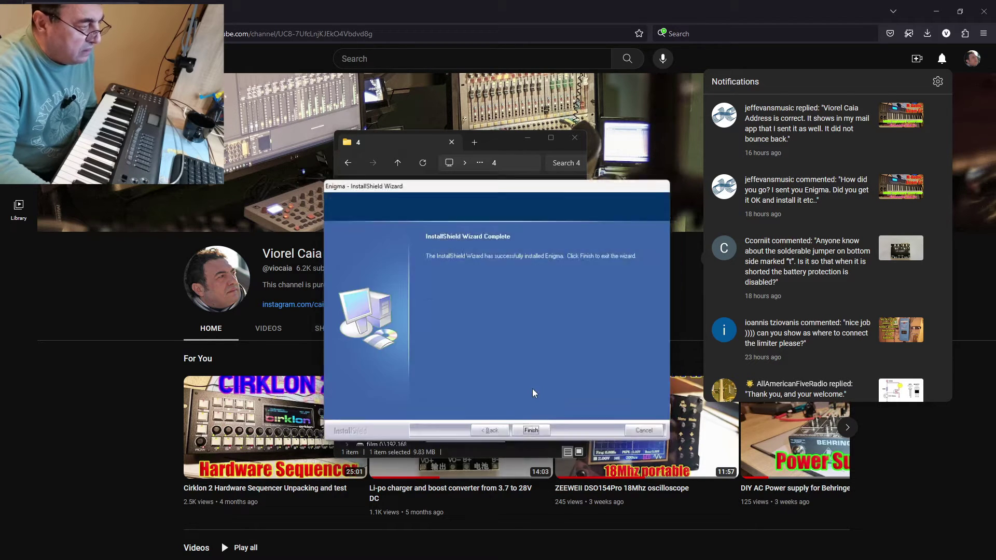
pyautogui.click(534, 436)
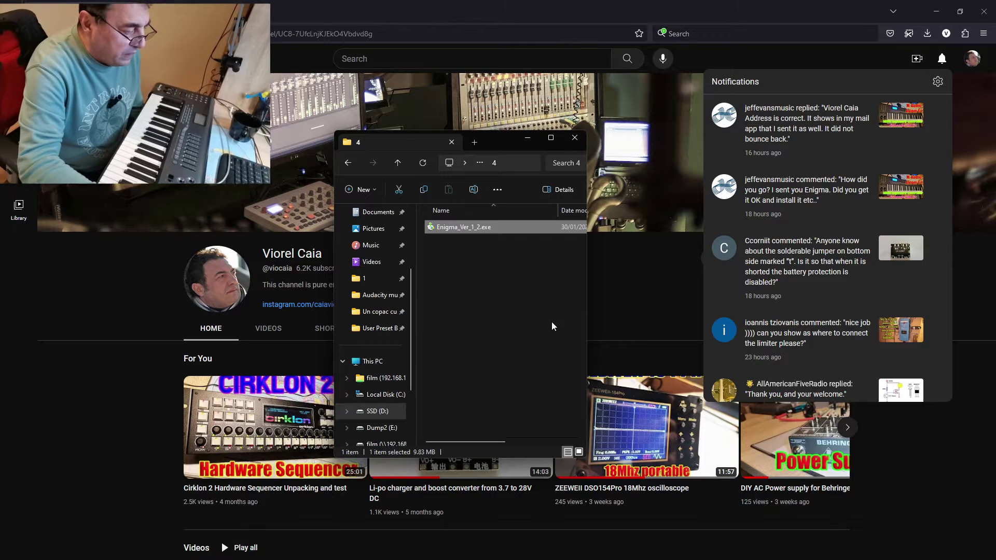
# - Close the installer folder, launch Enigma full-screen and load the Axiom 61 Defaults layout
pyautogui.click(578, 139)
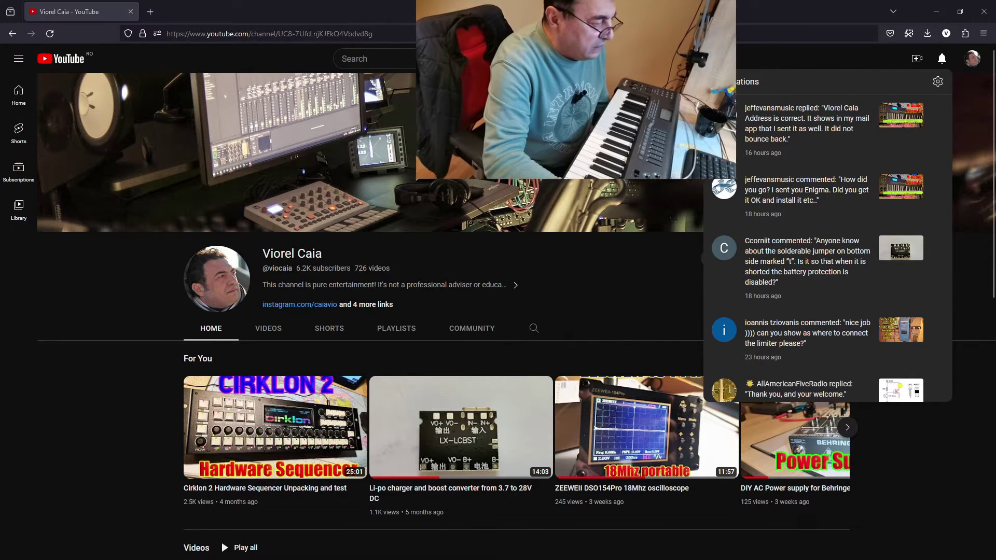
pyautogui.press('super')
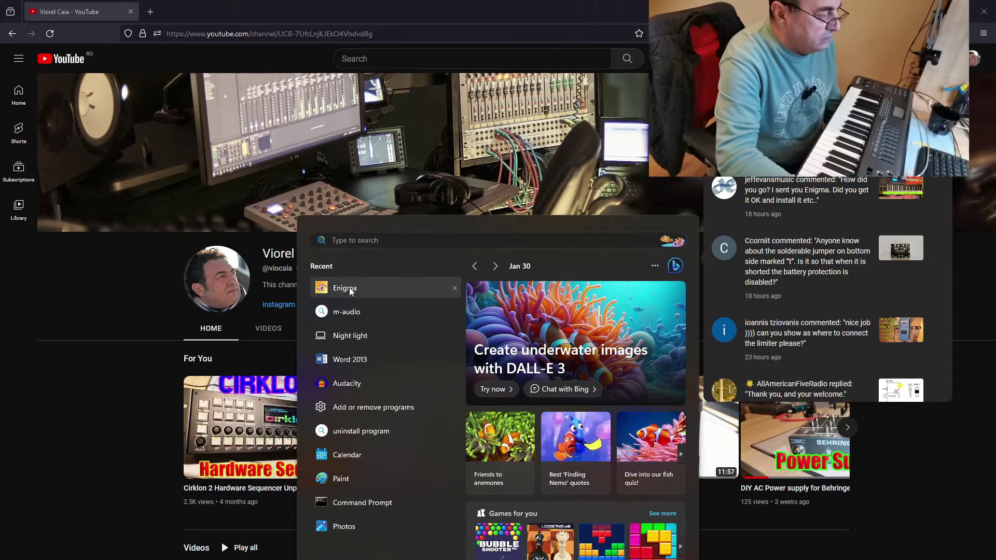
pyautogui.click(348, 288)
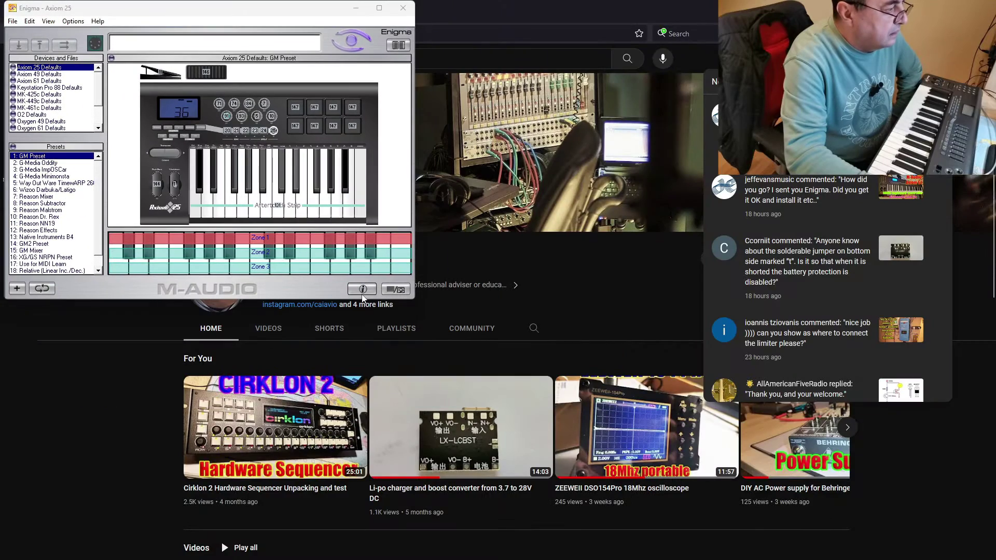
pyautogui.click(378, 9)
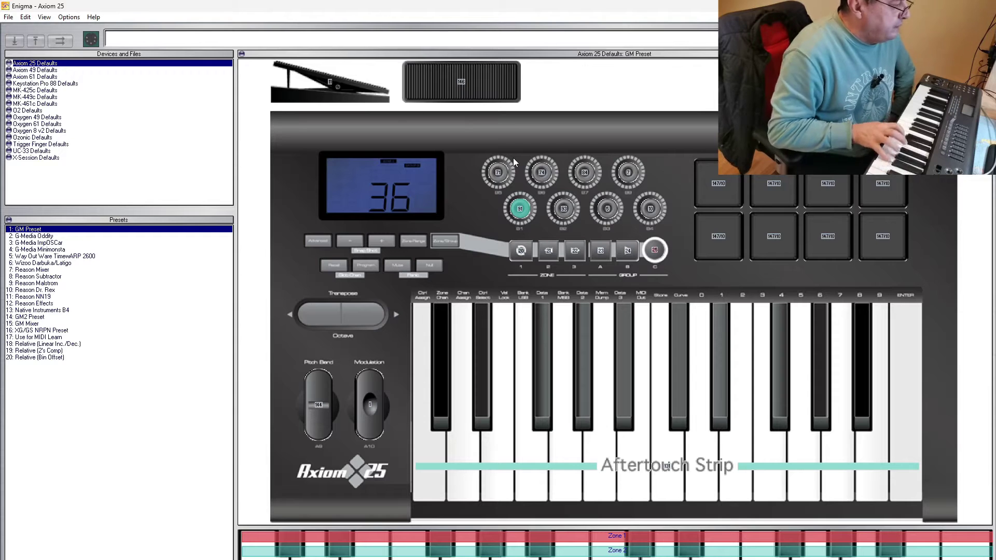
pyautogui.click(26, 78)
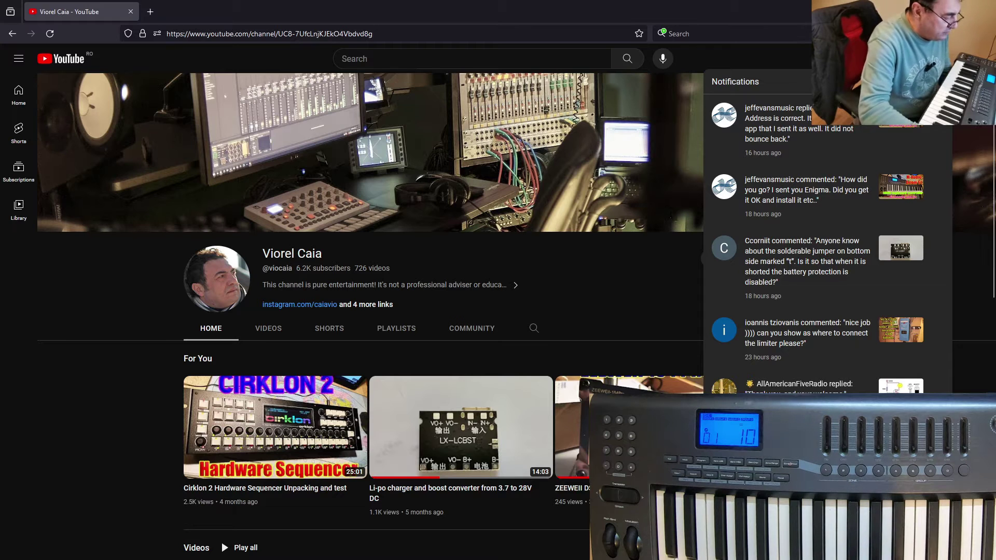
pyautogui.press('super+x')
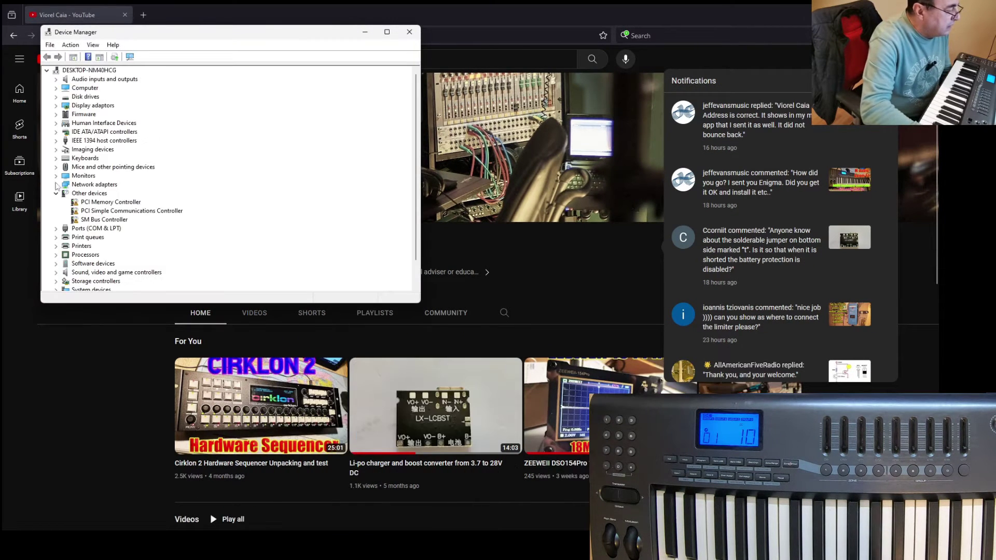
pyautogui.scroll(-1, 130, 231)
pyautogui.doubleClick(119, 247)
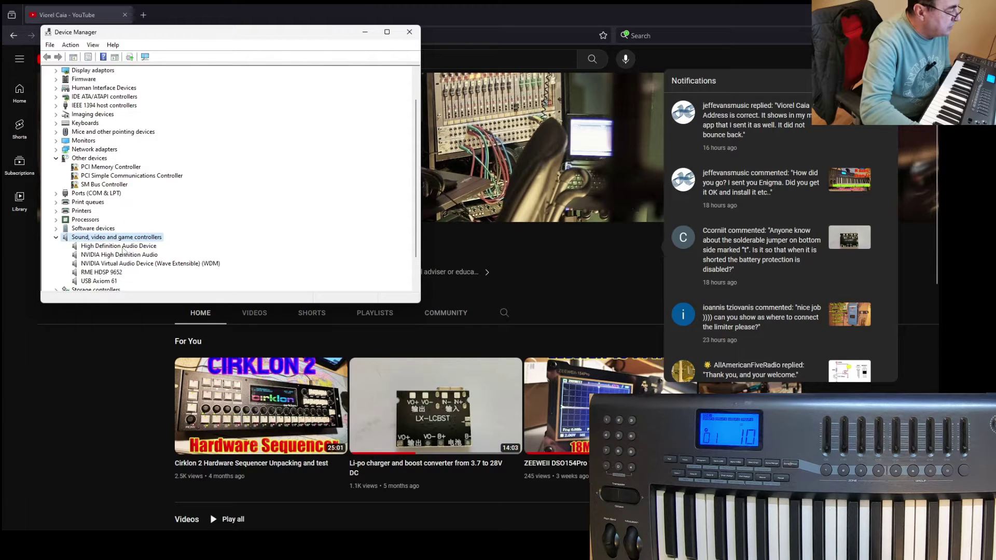
pyautogui.scroll(-2, 117, 229)
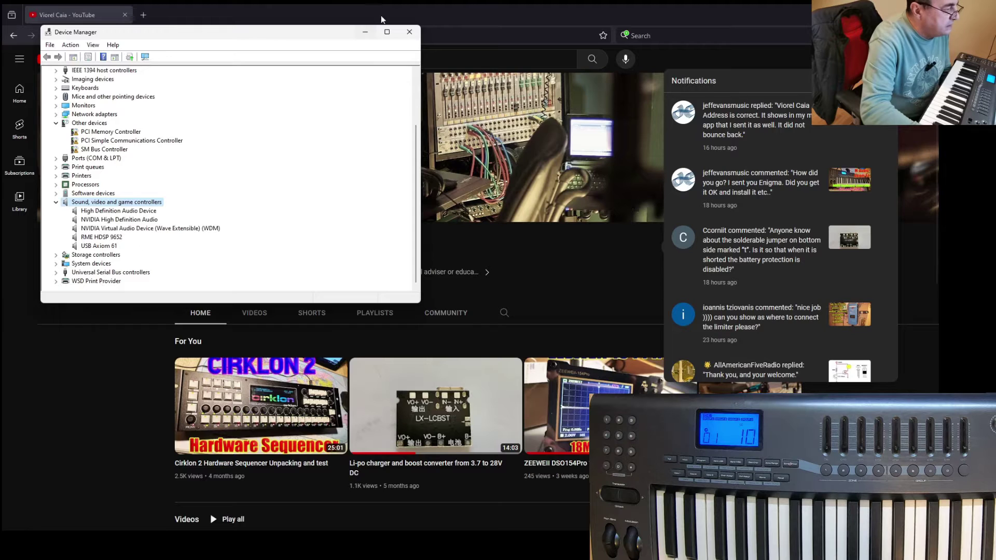
pyautogui.click(409, 31)
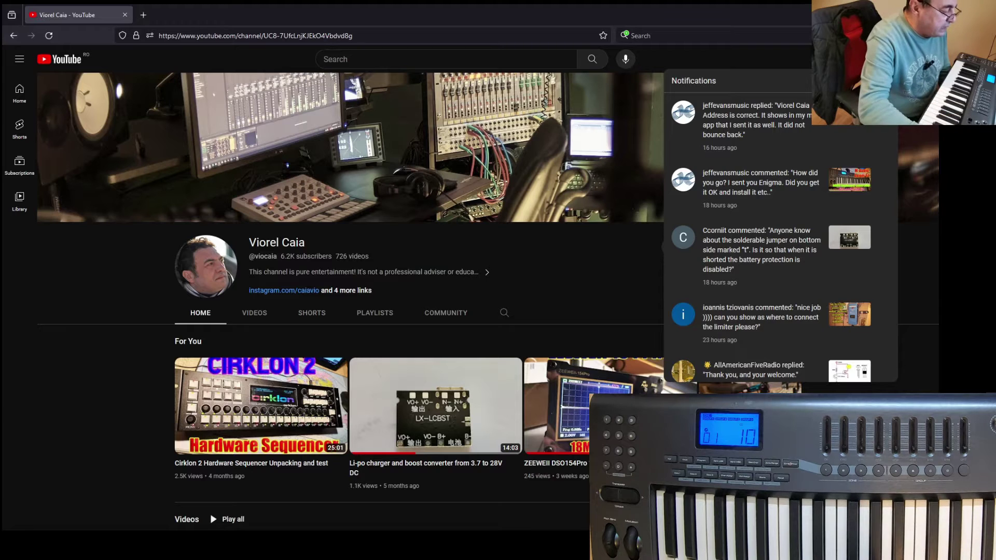
# - Relaunch Enigma from search and maximize its Axiom 61 window
pyautogui.press('super+s')
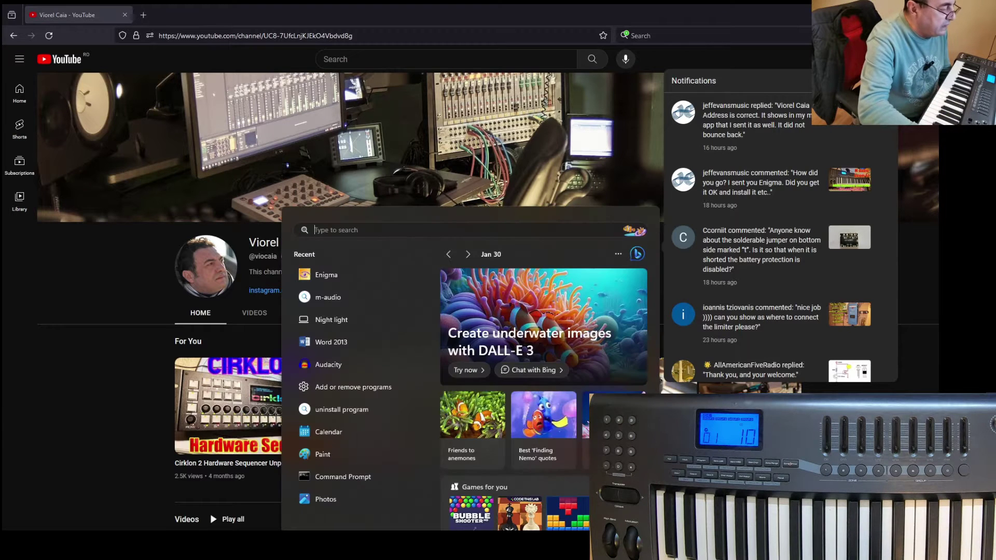
pyautogui.click(332, 275)
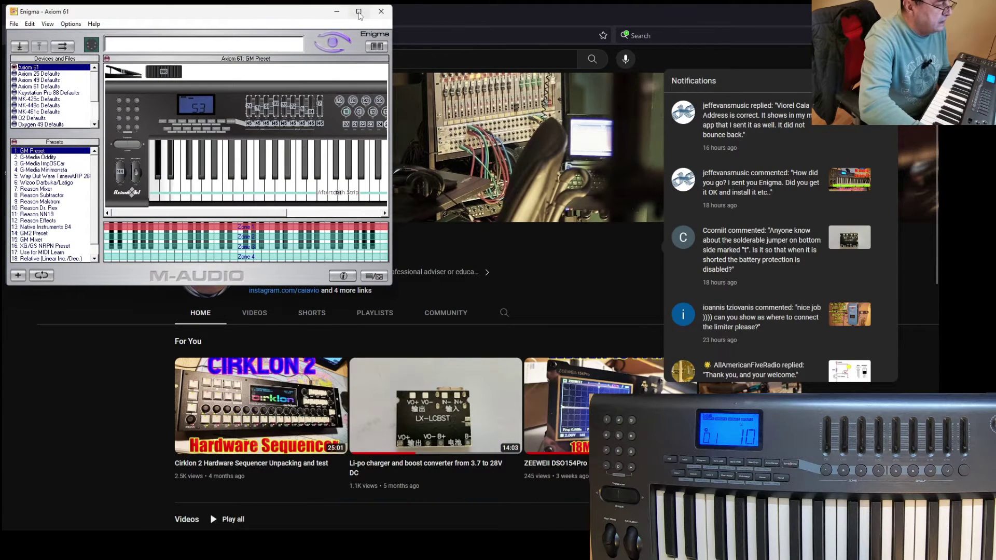
pyautogui.click(358, 12)
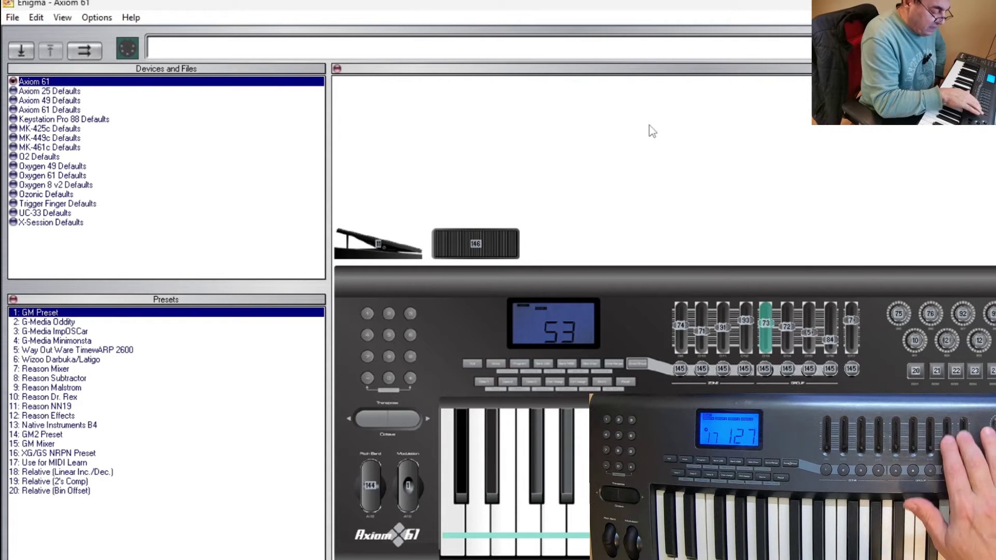
# - Set fader D17's data 2 value to 10
pyautogui.doubleClick(854, 319)
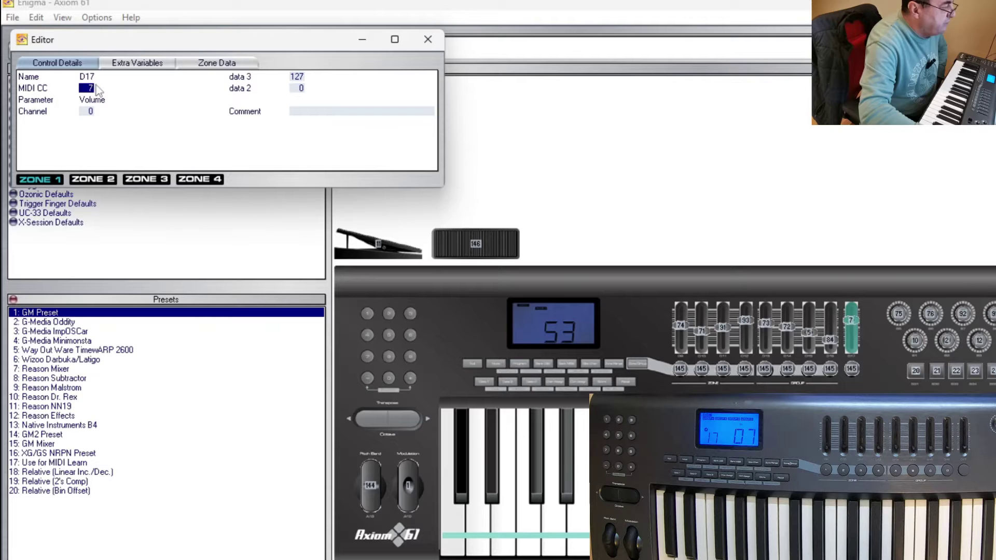
pyautogui.click(301, 89)
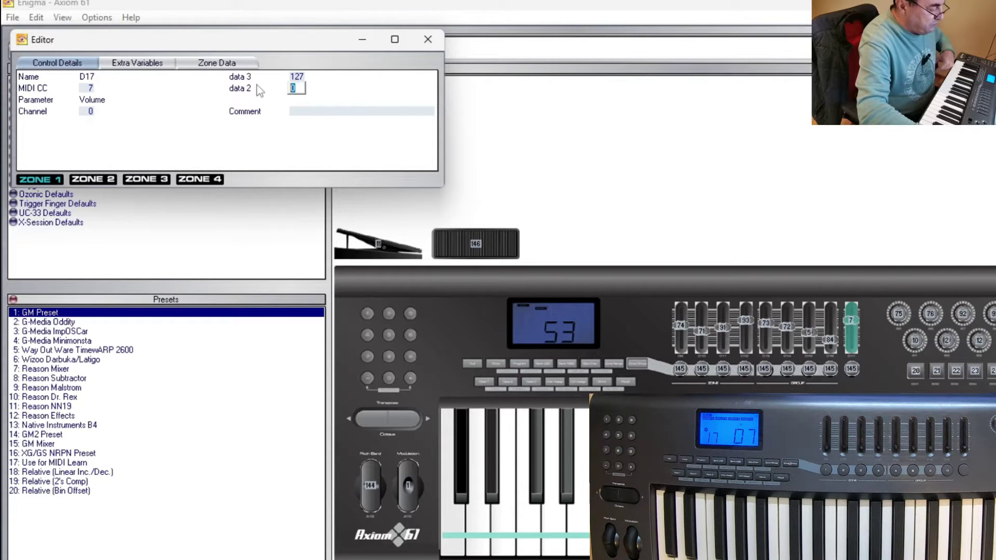
pyautogui.write('10')
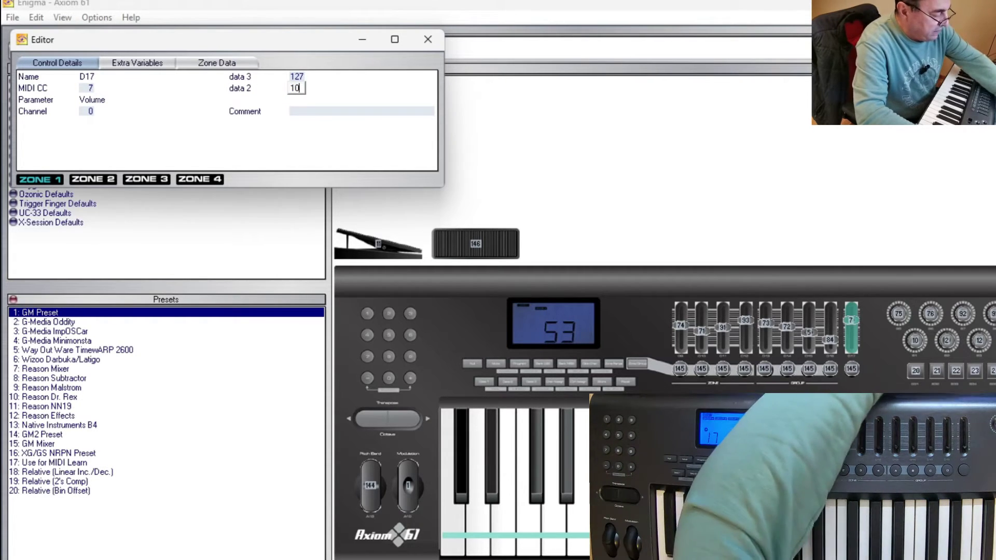
pyautogui.press('Return')
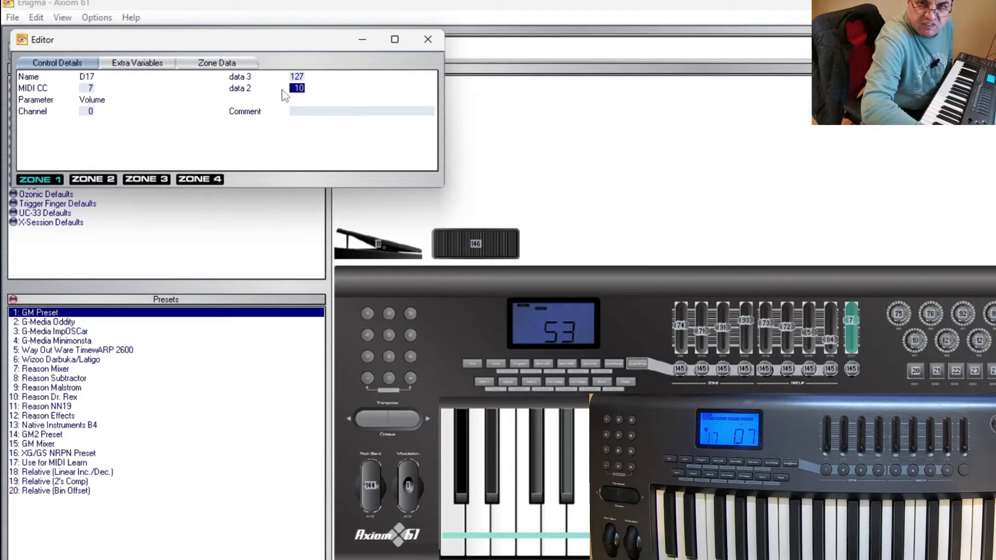
pyautogui.click(427, 39)
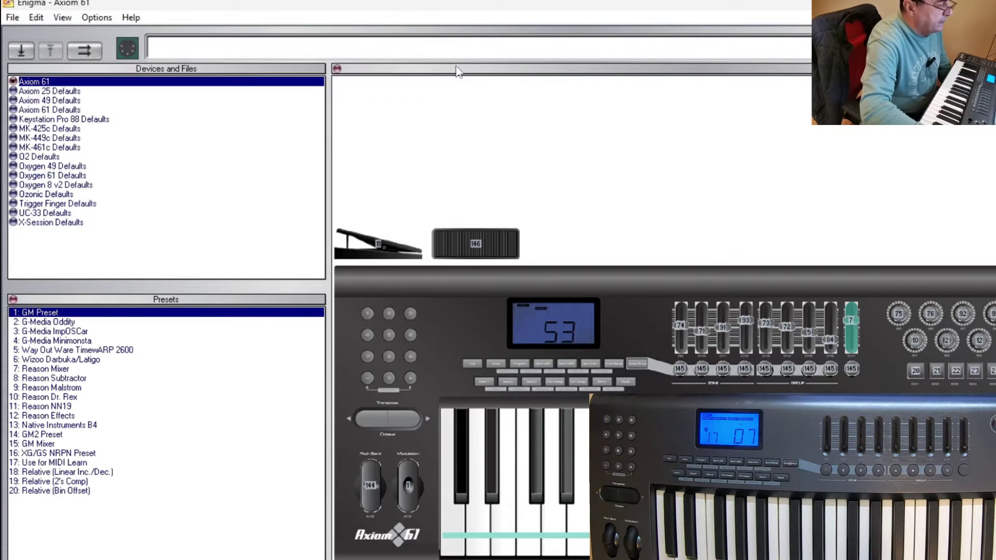
# - Assign fader D16 to MIDI CC 91 with a data 2 value of 10
pyautogui.doubleClick(830, 338)
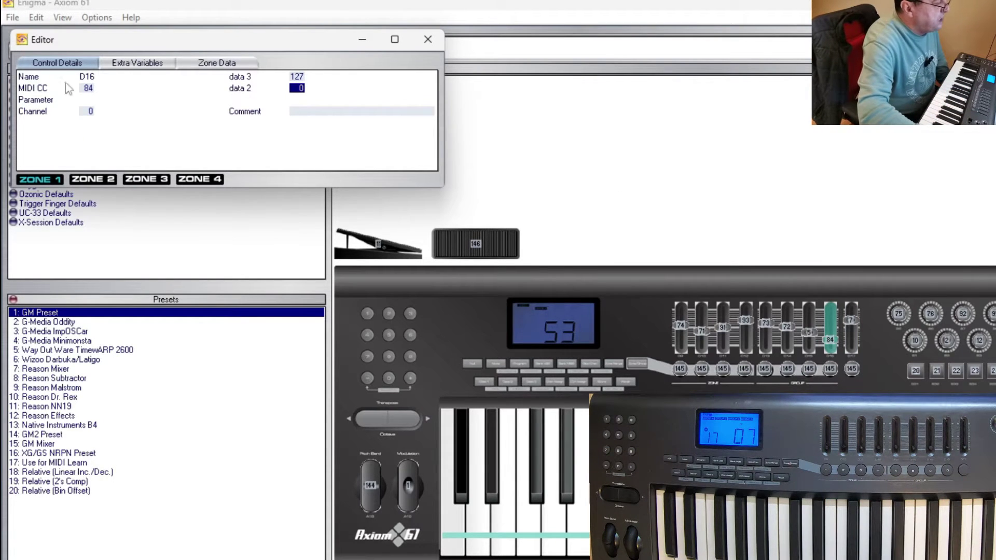
pyautogui.doubleClick(85, 88)
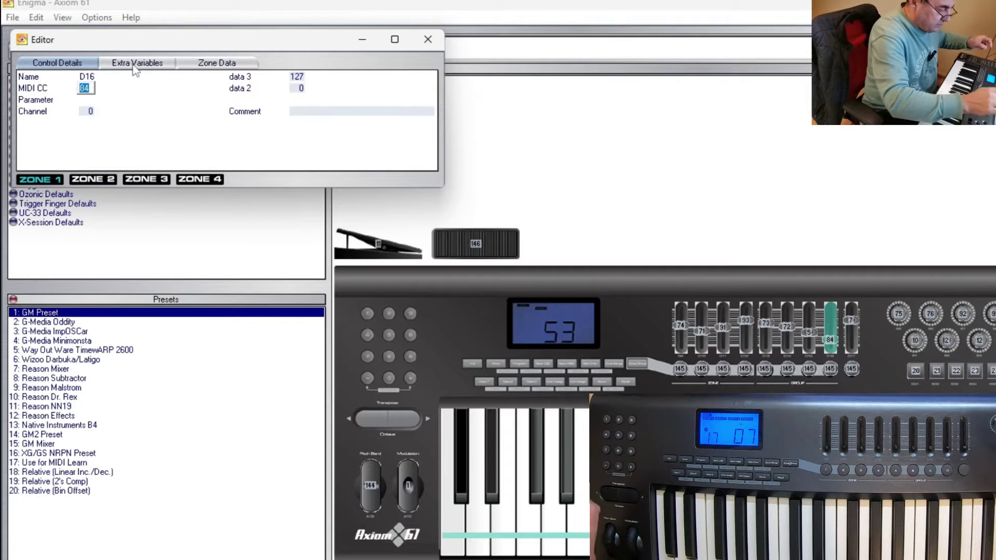
pyautogui.write('91')
pyautogui.press('Return')
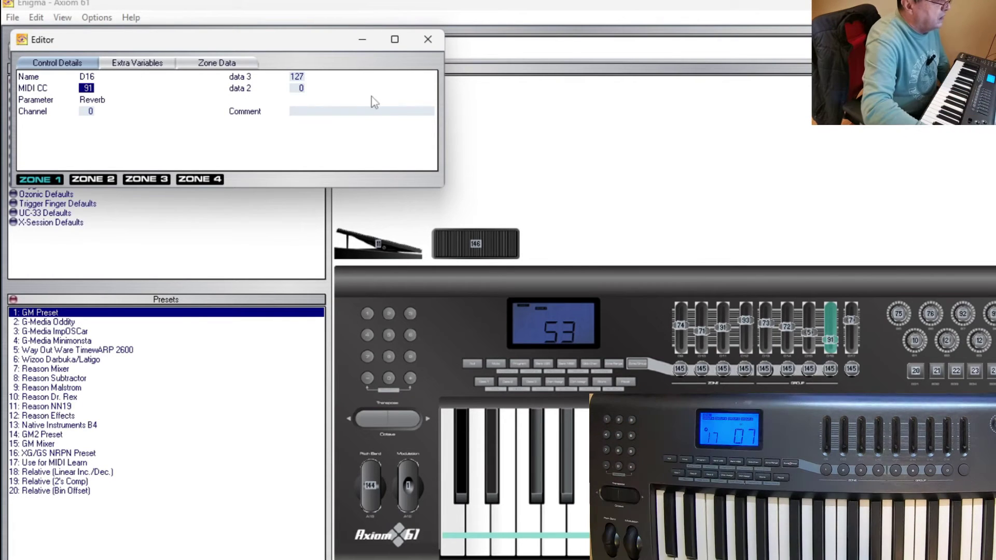
pyautogui.doubleClick(299, 88)
pyautogui.write('10')
pyautogui.press('Return')
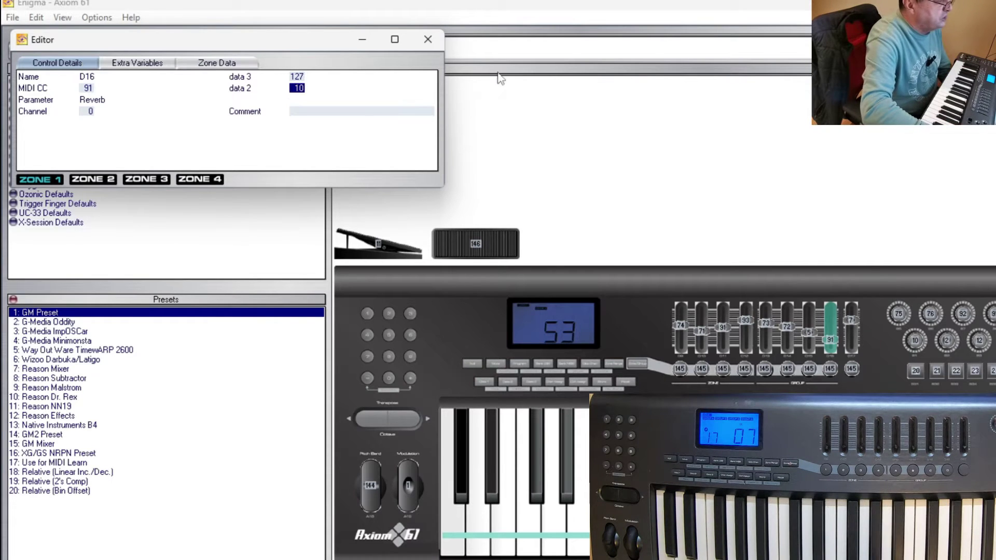
pyautogui.click(428, 39)
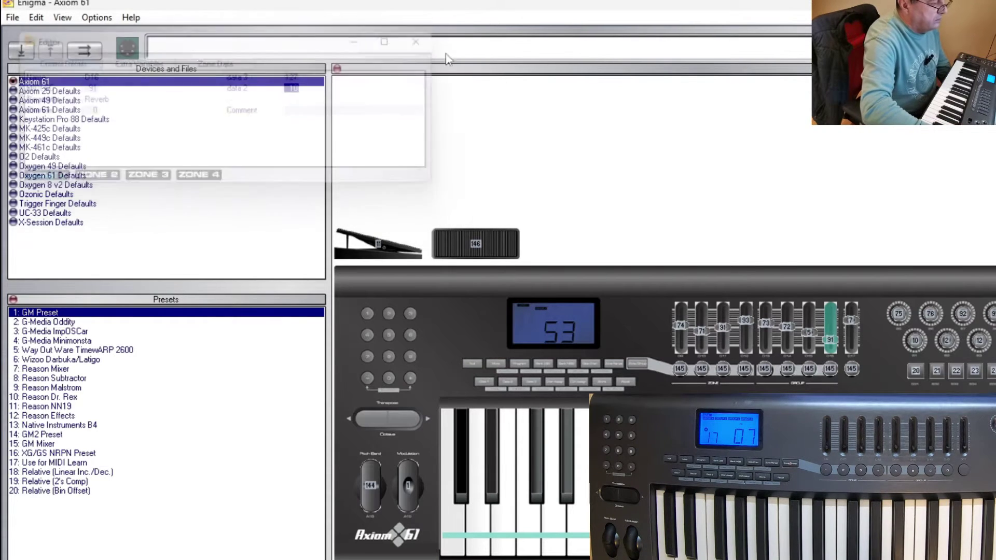
# - Assign fader D15 to MIDI CC 93 (Chorus)
pyautogui.doubleClick(804, 332)
pyautogui.press('Left')
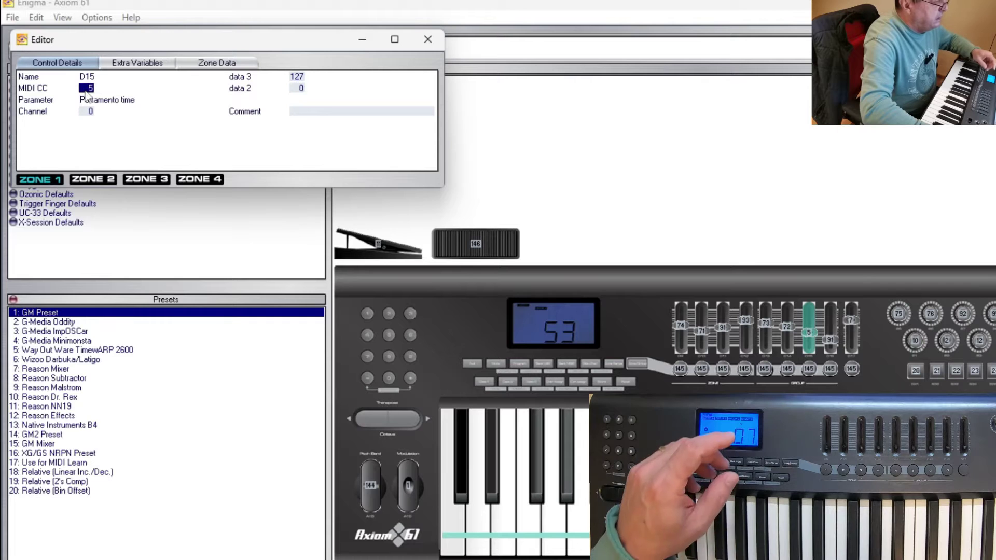
pyautogui.write('93')
pyautogui.press('Return')
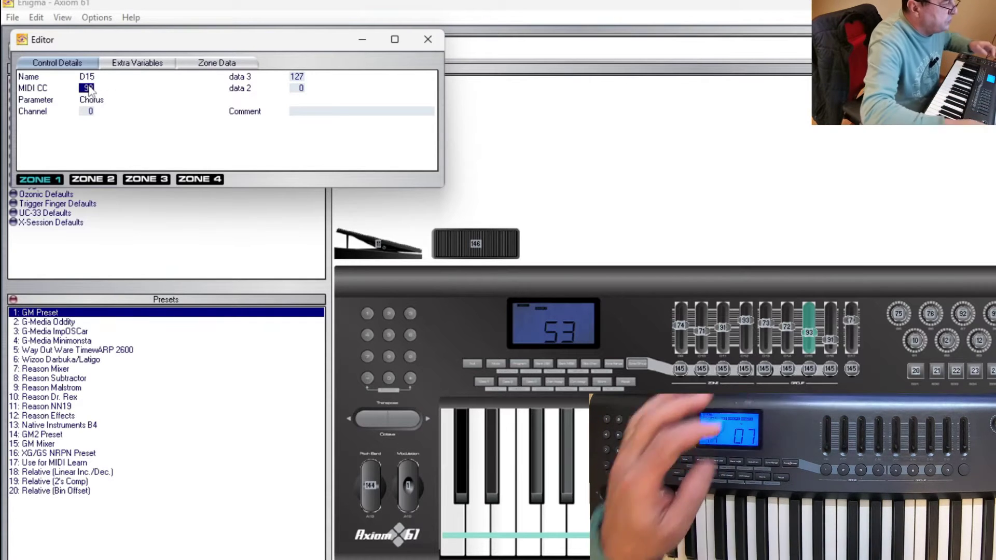
pyautogui.click(301, 88)
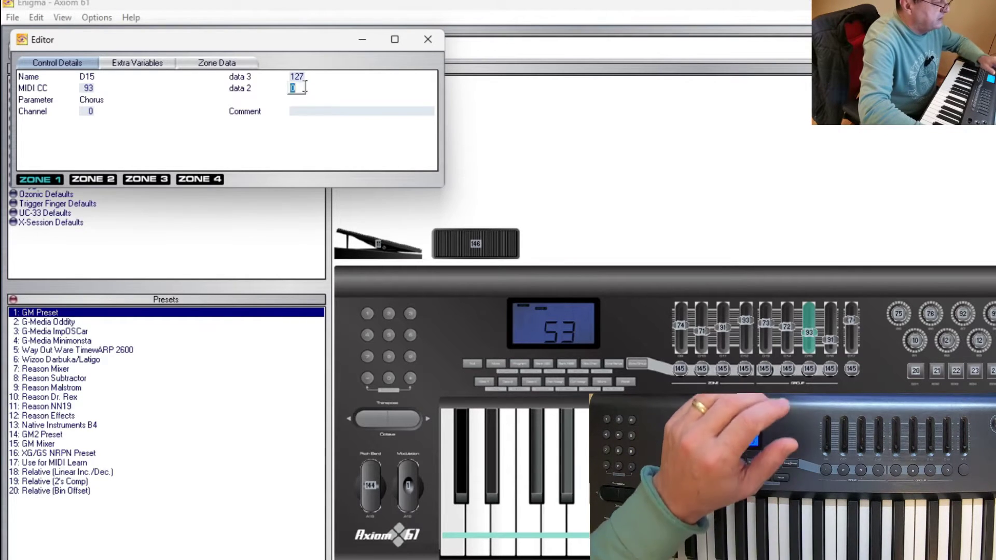
pyautogui.click(426, 43)
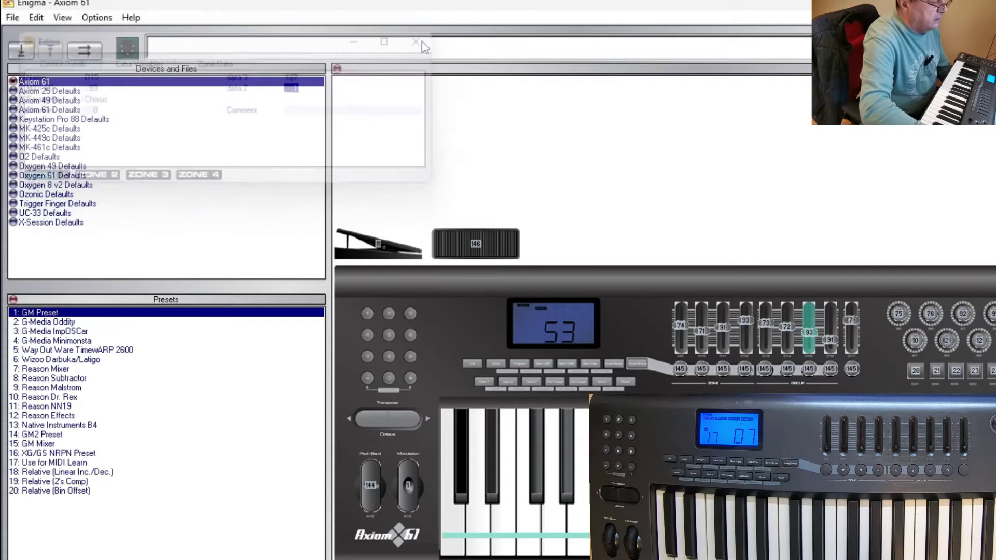
# - Assign fader D14 to MIDI CC 10 (Pan)
pyautogui.doubleClick(789, 328)
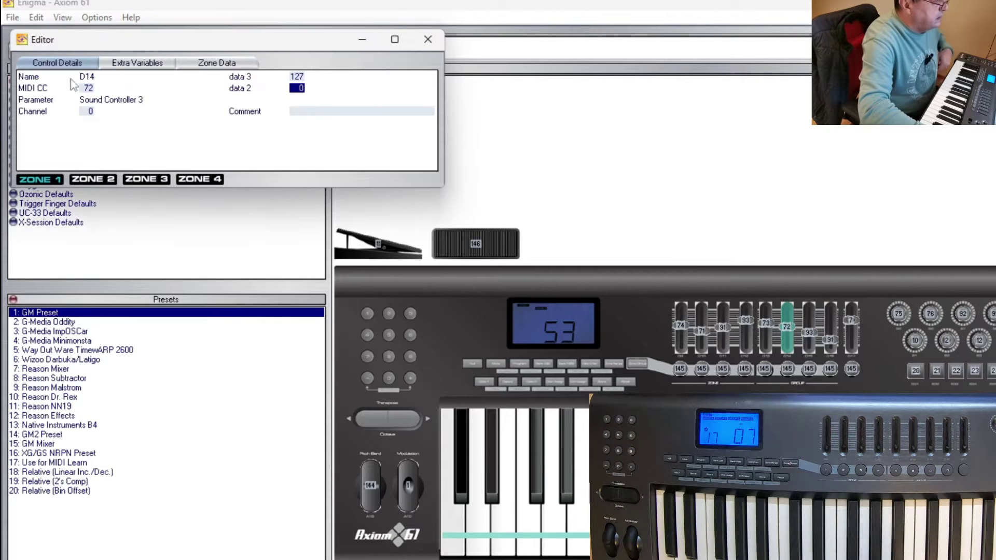
pyautogui.doubleClick(89, 87)
pyautogui.write('10')
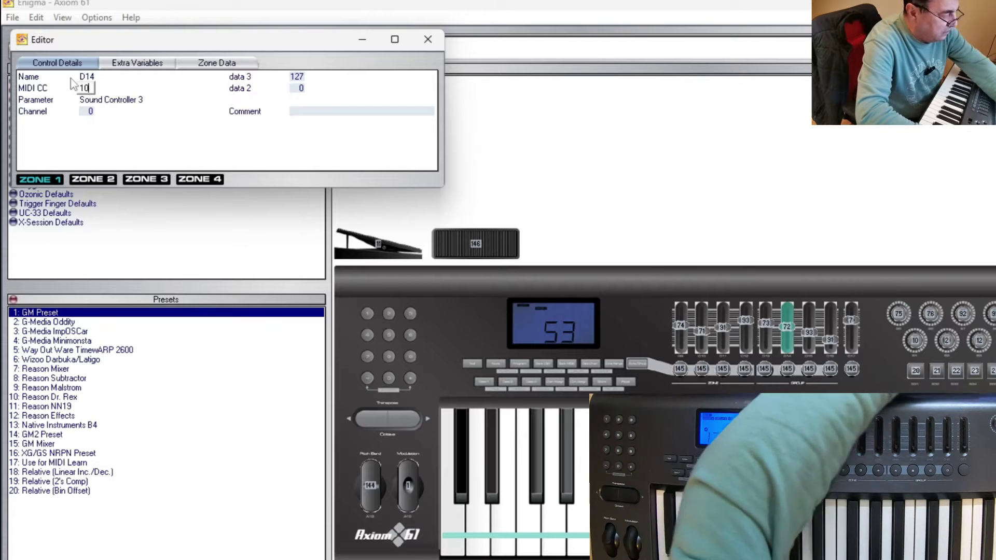
pyautogui.press('Return')
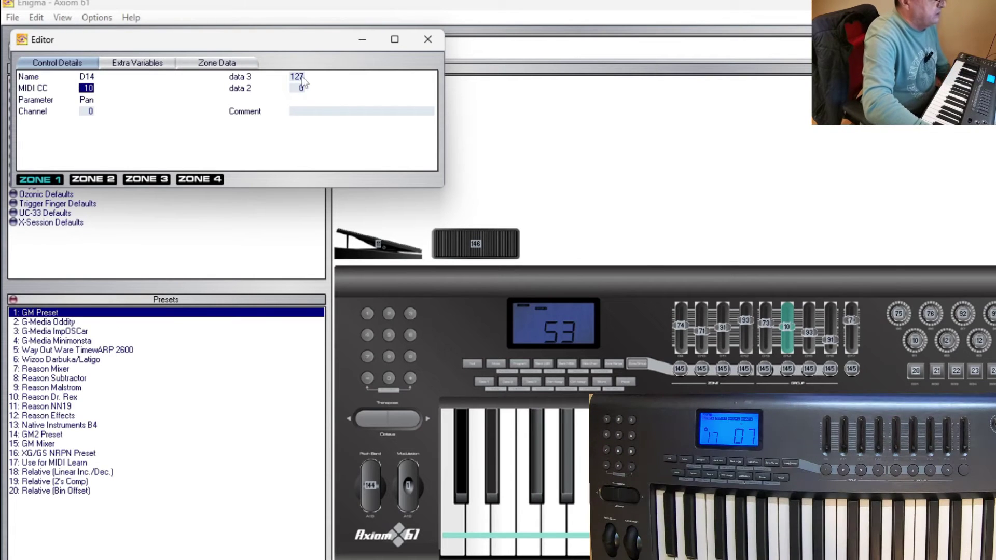
pyautogui.click(428, 40)
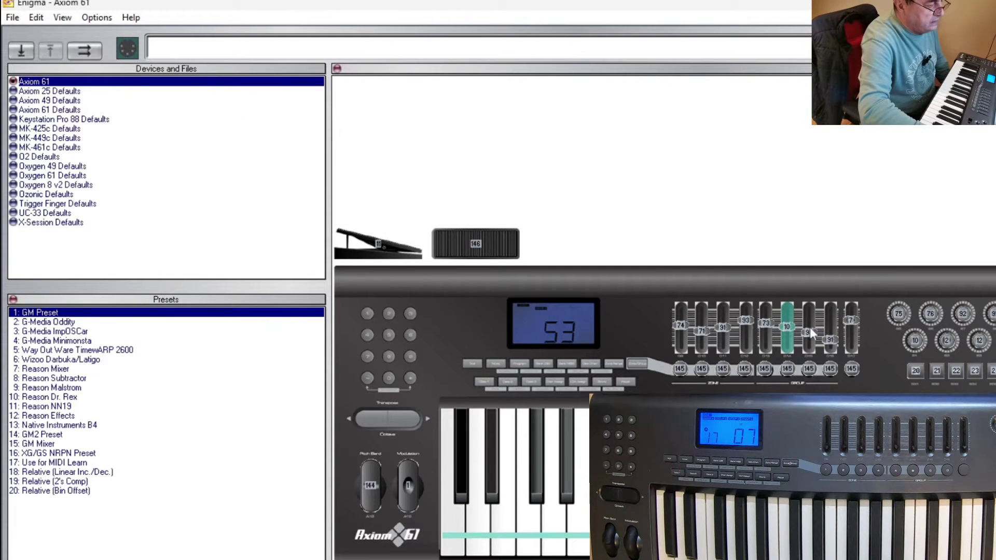
# - Assign fader D13 to MIDI CC 11 with data 2 of 64 and data 3 of 110
pyautogui.doubleClick(765, 325)
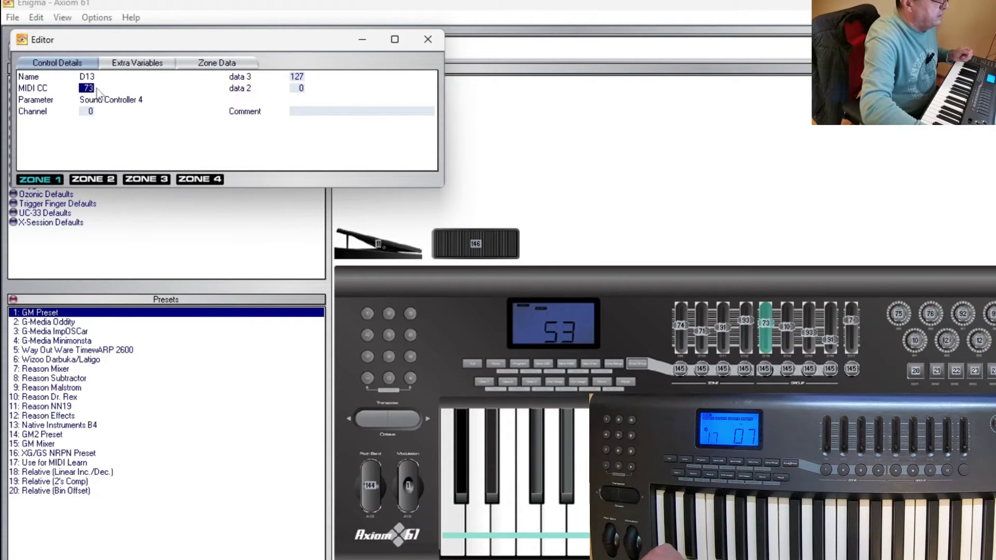
pyautogui.write('11')
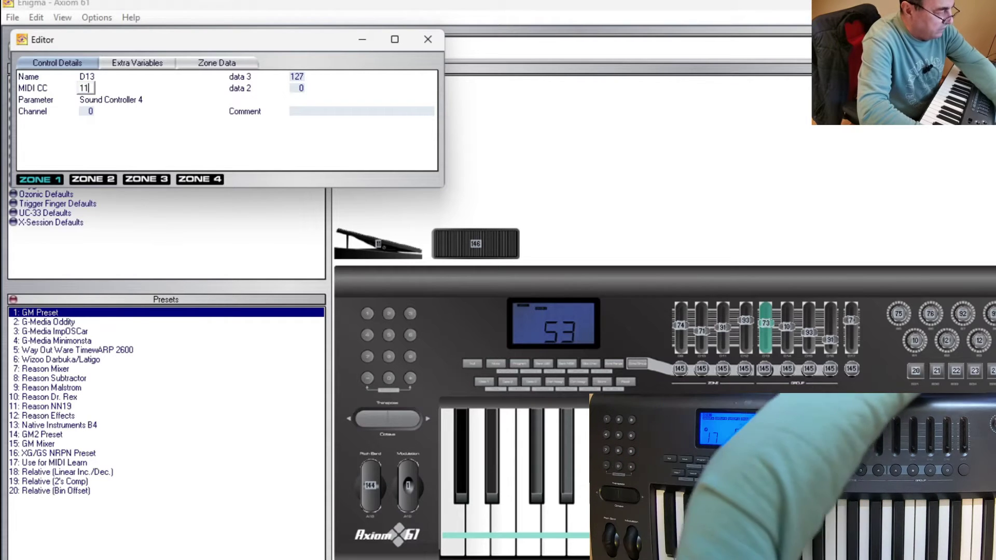
pyautogui.press('Return')
pyautogui.click(297, 88)
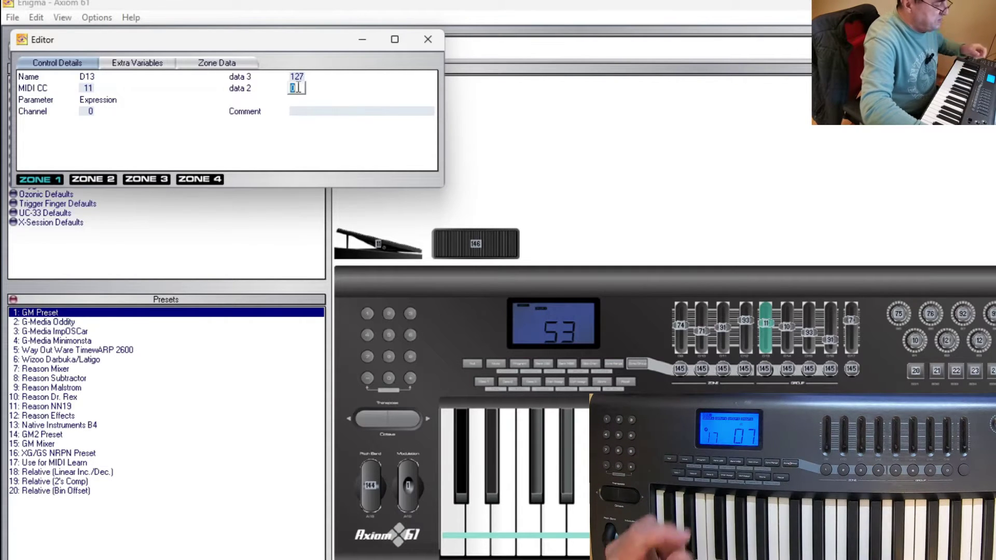
pyautogui.write('64')
pyautogui.press('Return')
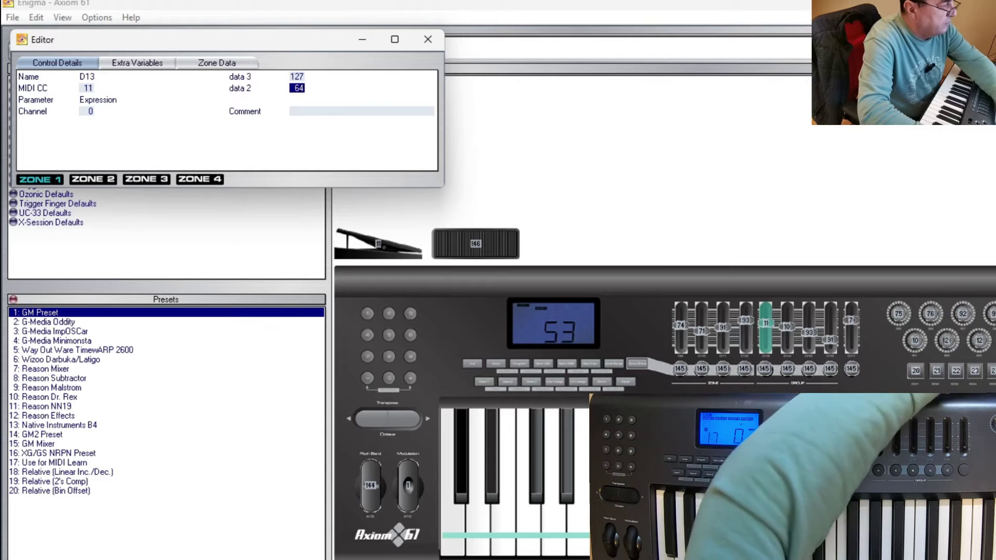
pyautogui.click(296, 76)
pyautogui.write('11')
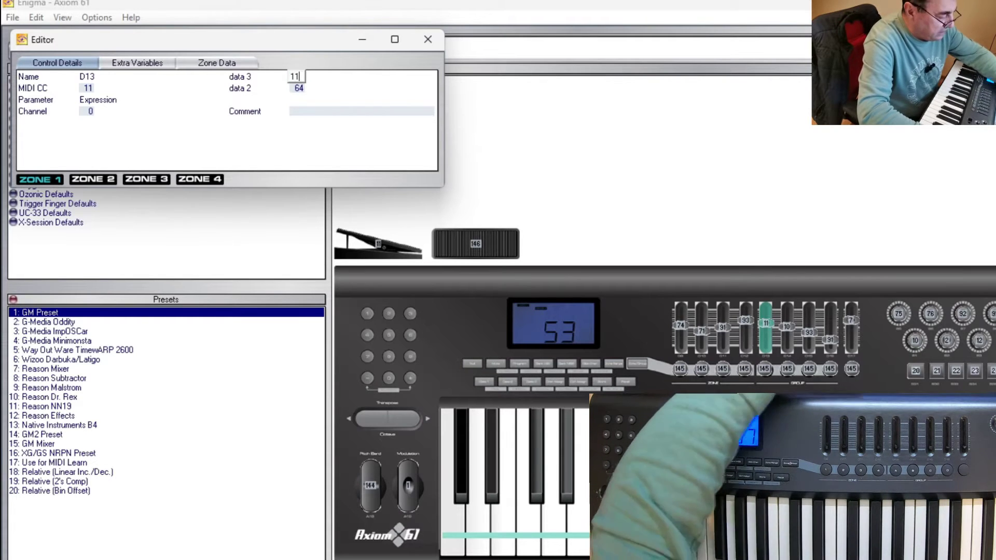
pyautogui.write('0')
pyautogui.press('Return')
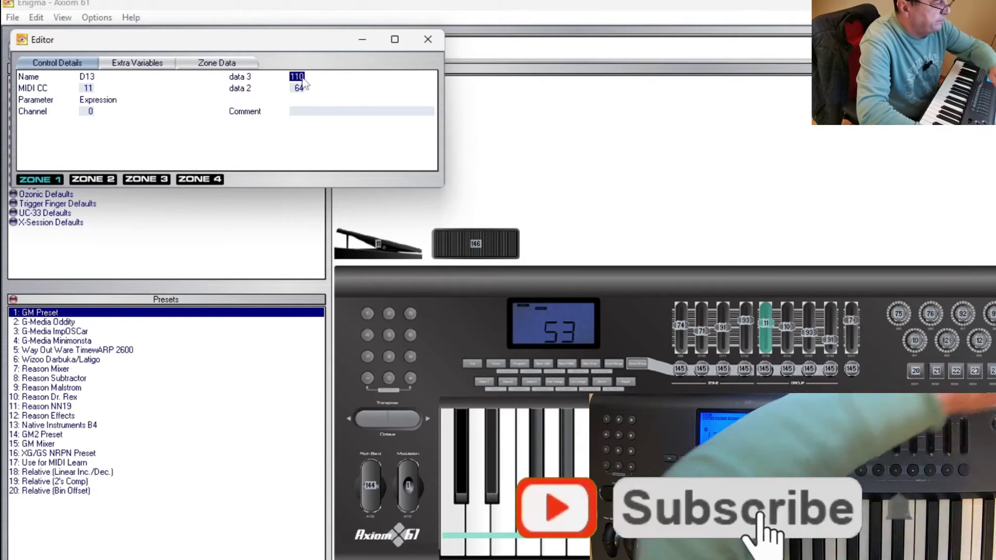
pyautogui.click(427, 39)
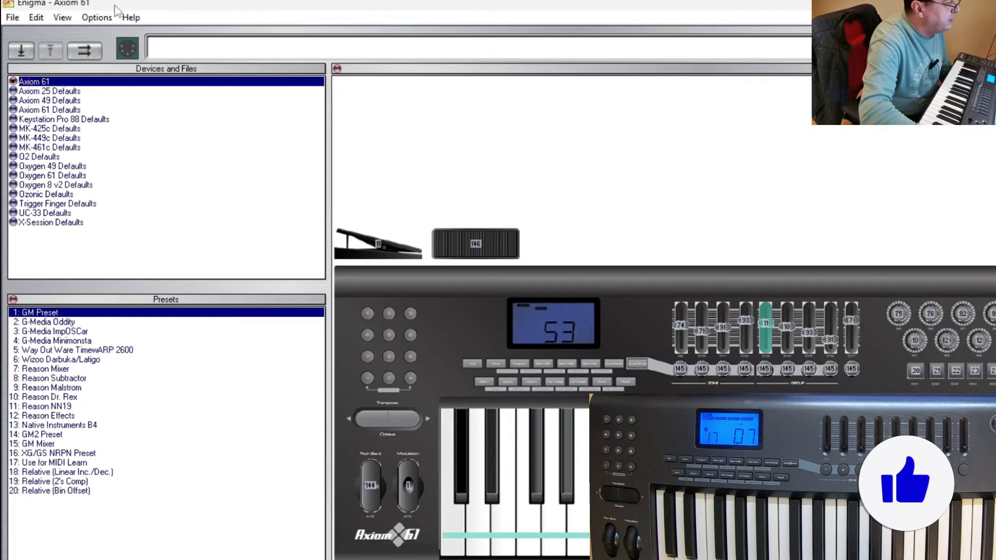
# - Look through the settings lists in Enigma's menu bar
pyautogui.click(98, 18)
pyautogui.click(97, 18)
pyautogui.click(63, 17)
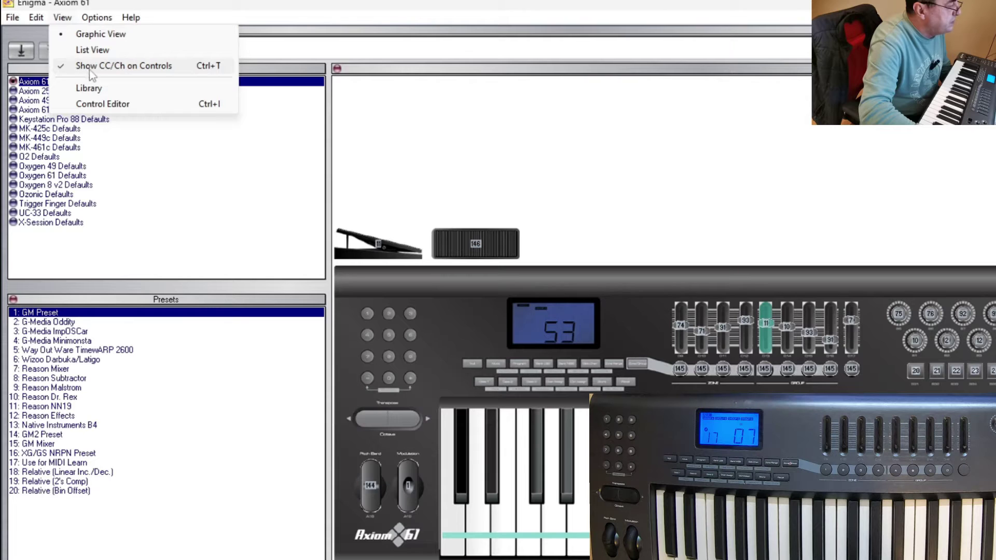
pyautogui.click(162, 68)
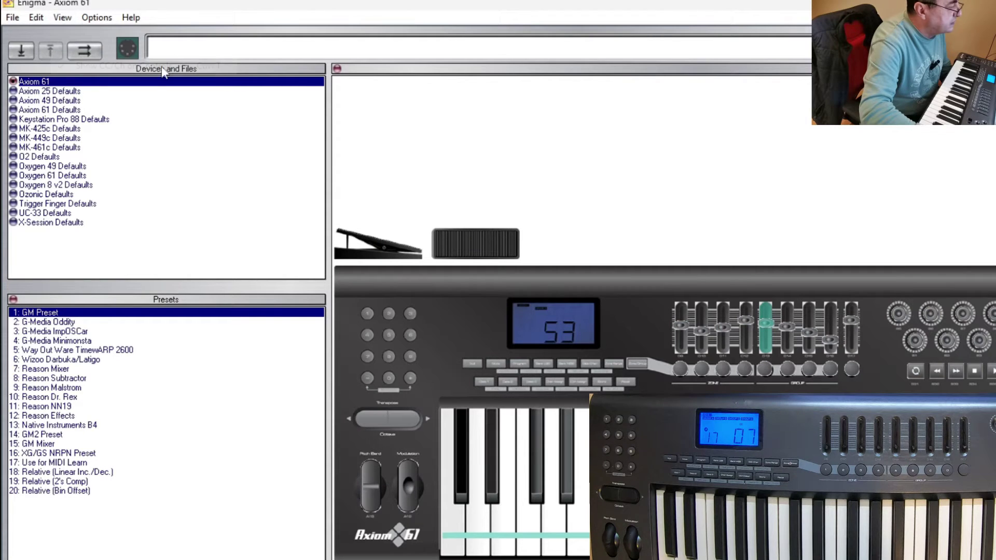
pyautogui.click(103, 20)
pyautogui.moveTo(62, 18)
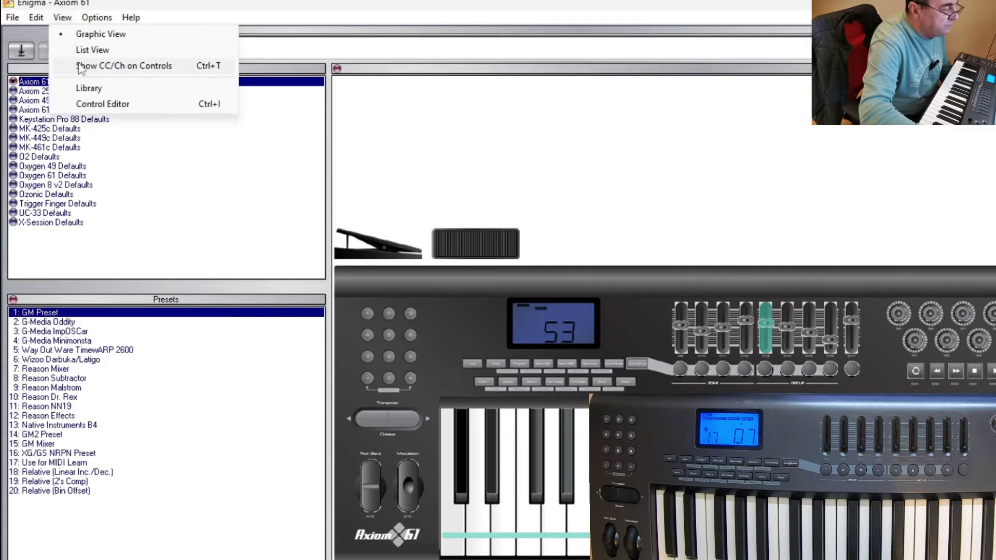
pyautogui.click(82, 68)
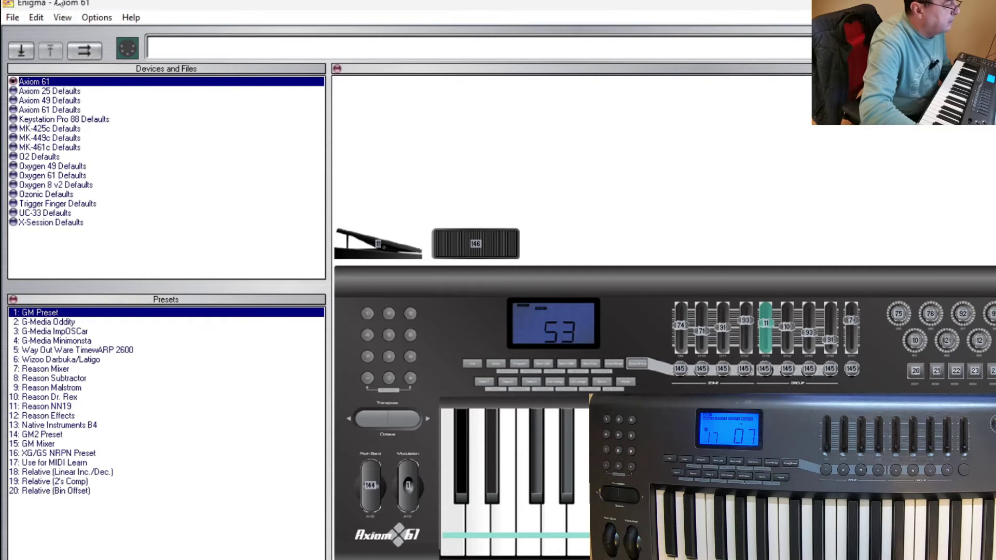
pyautogui.click(96, 20)
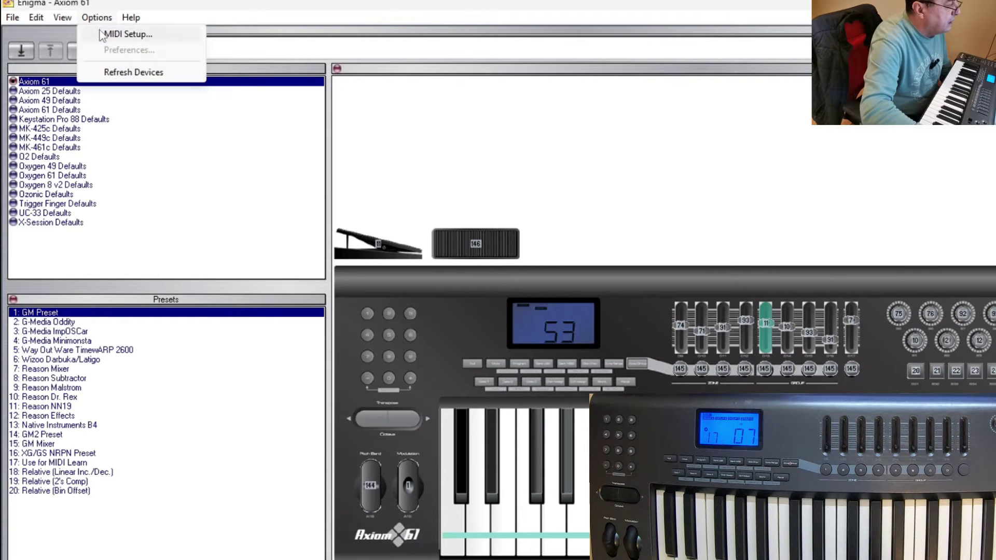
# - In MIDI Setup, clear the HDSP9652 ports and use USB Axiom 61 as sole input and output
pyautogui.click(102, 34)
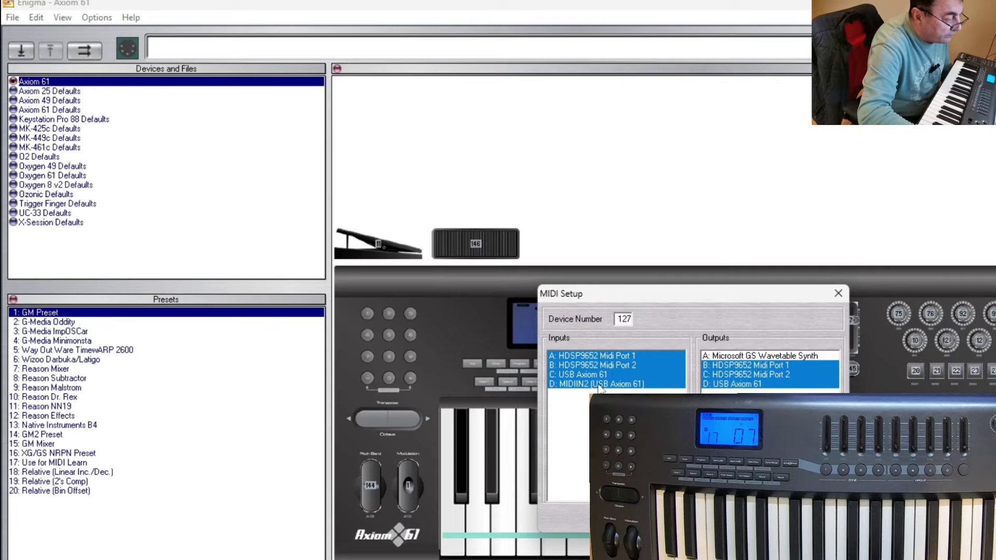
pyautogui.click(603, 357)
pyautogui.click(601, 364)
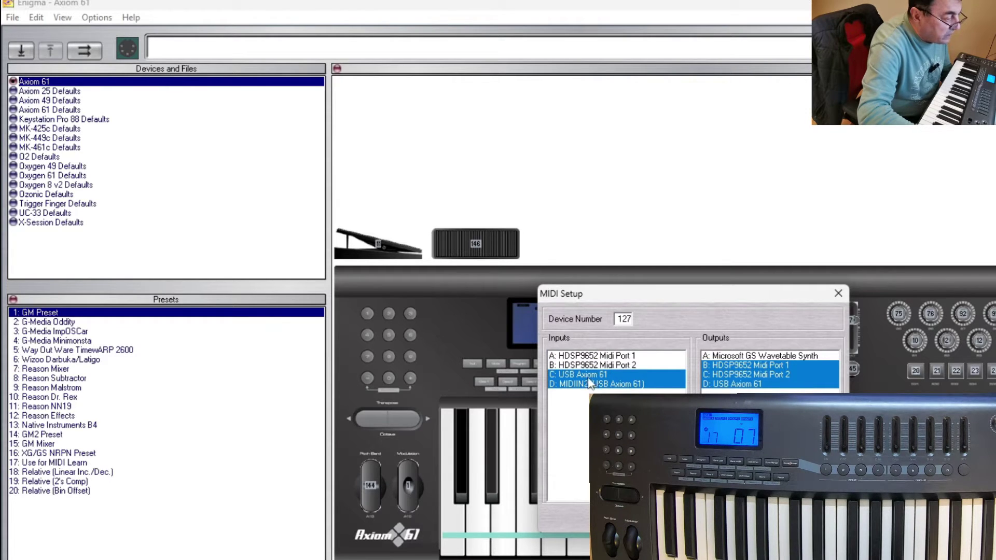
pyautogui.click(588, 377)
pyautogui.click(588, 384)
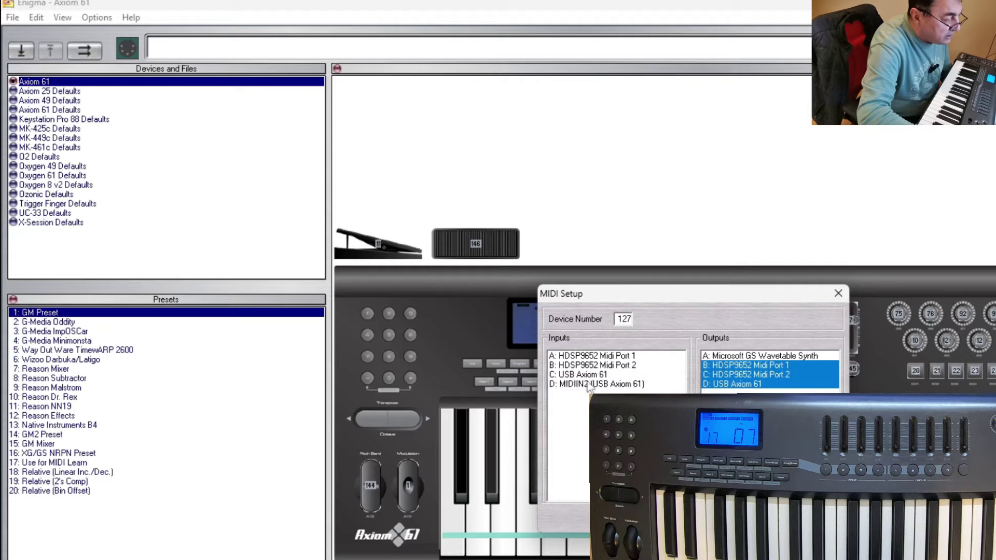
pyautogui.click(735, 366)
pyautogui.click(740, 375)
pyautogui.click(742, 384)
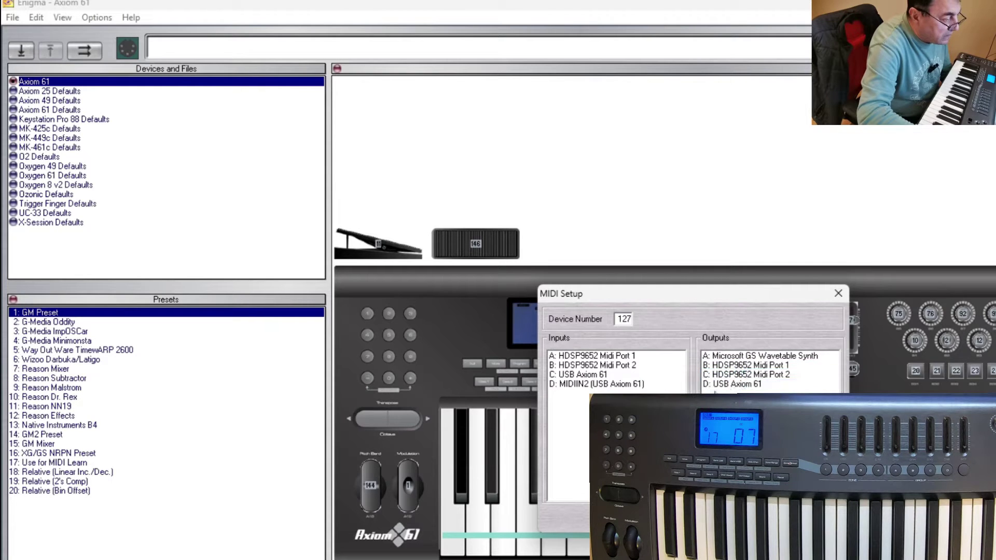
pyautogui.click(581, 376)
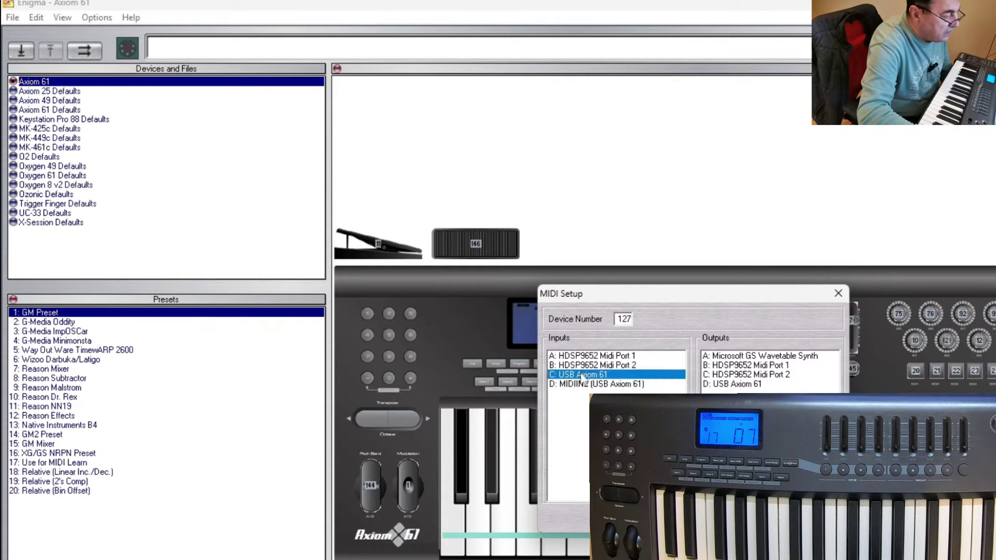
pyautogui.click(733, 385)
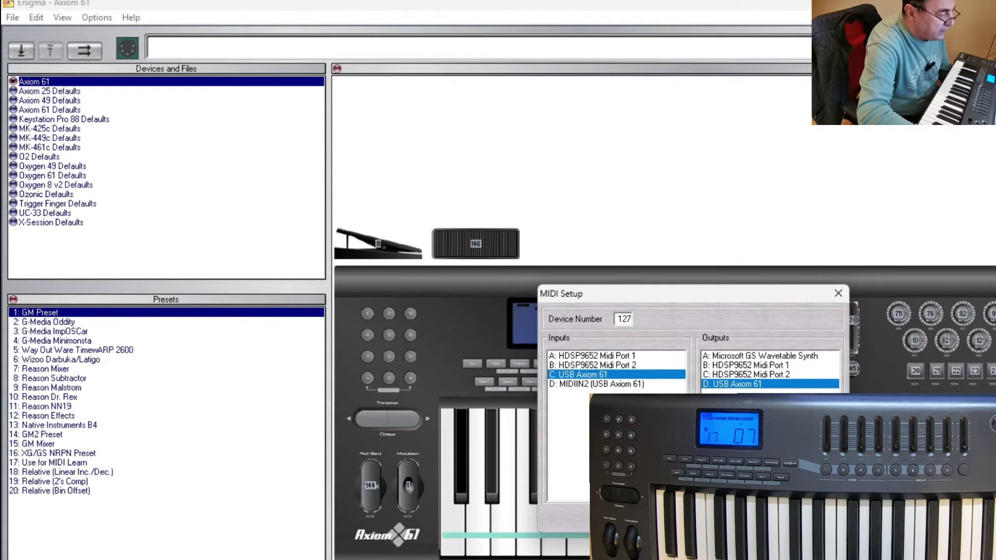
pyautogui.press('Return')
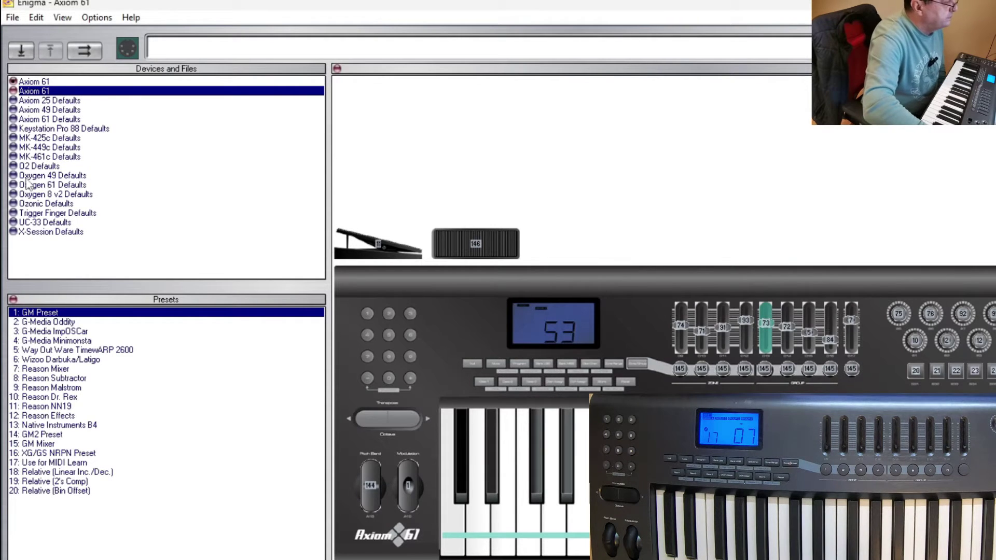
pyautogui.click(36, 85)
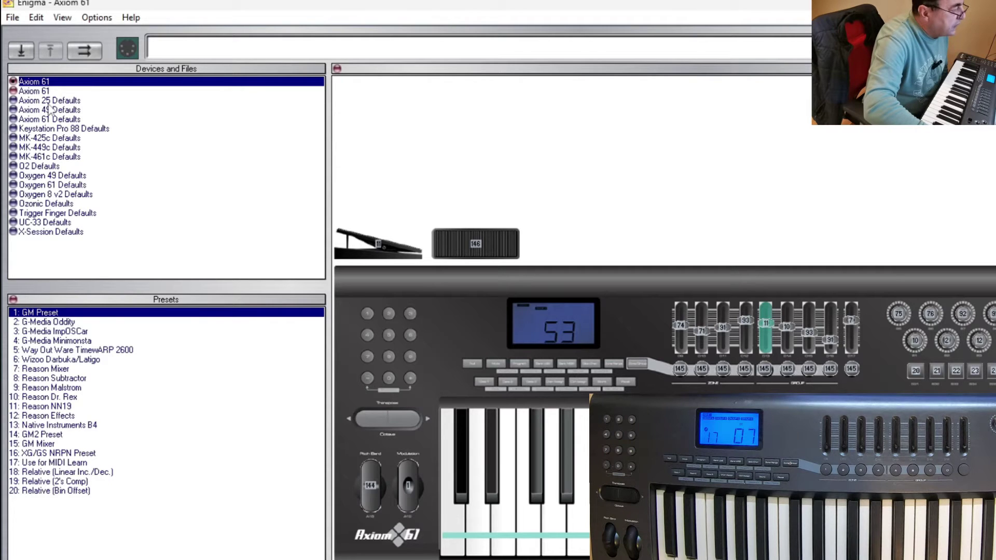
pyautogui.click(46, 91)
pyautogui.click(48, 85)
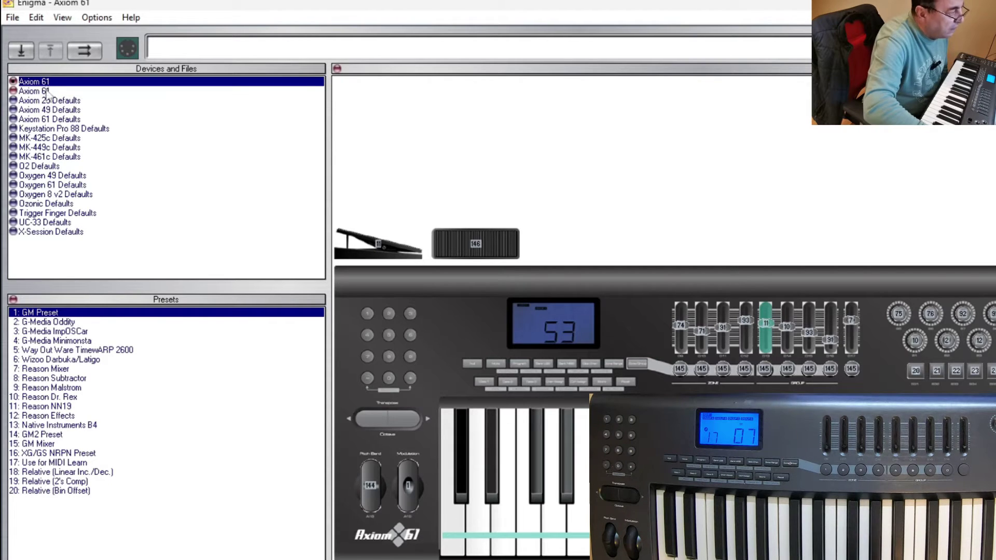
pyautogui.click(46, 92)
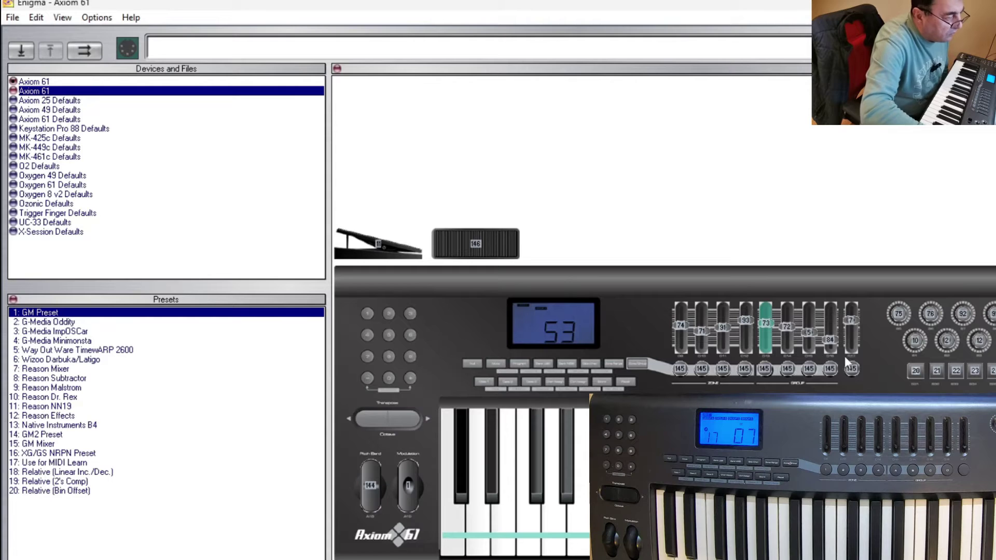
pyautogui.click(36, 83)
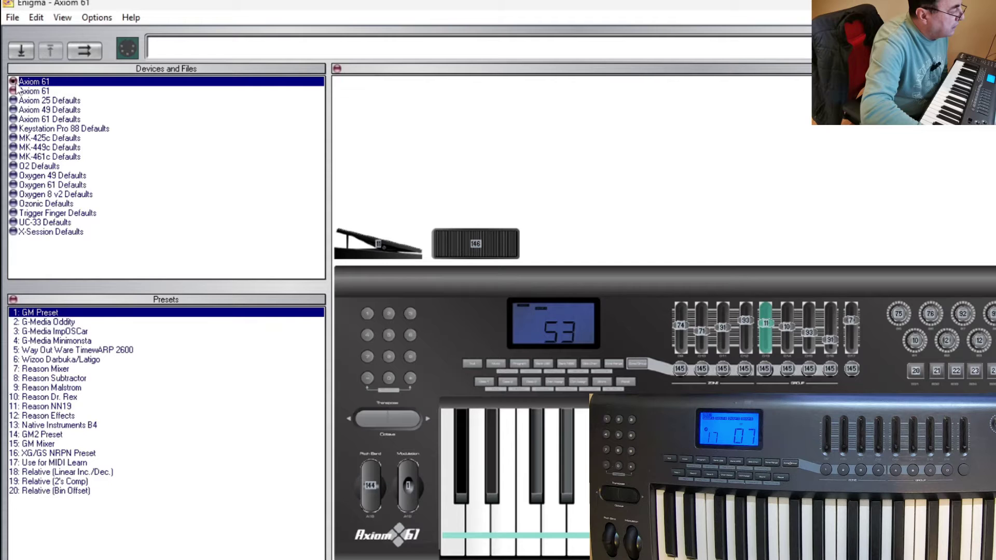
pyautogui.click(36, 93)
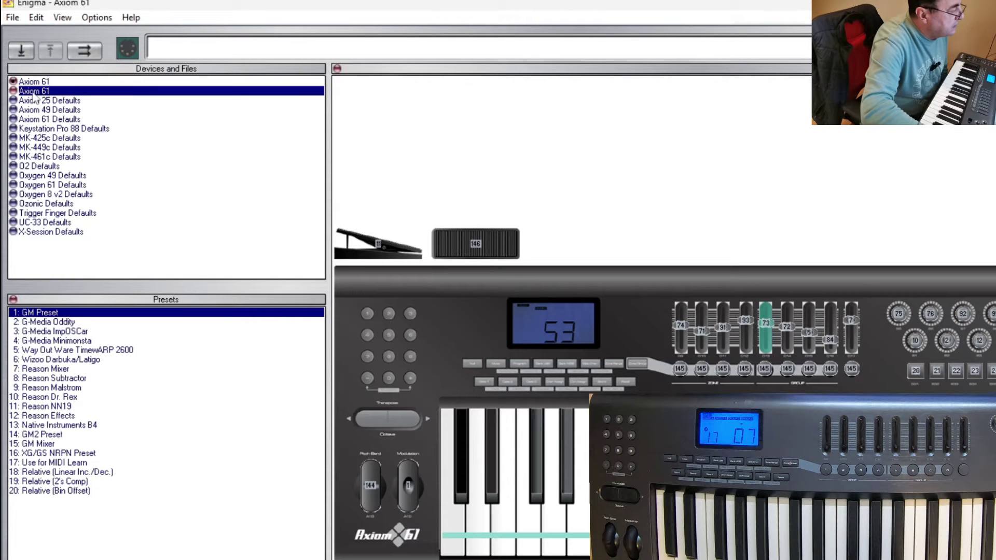
pyautogui.click(11, 19)
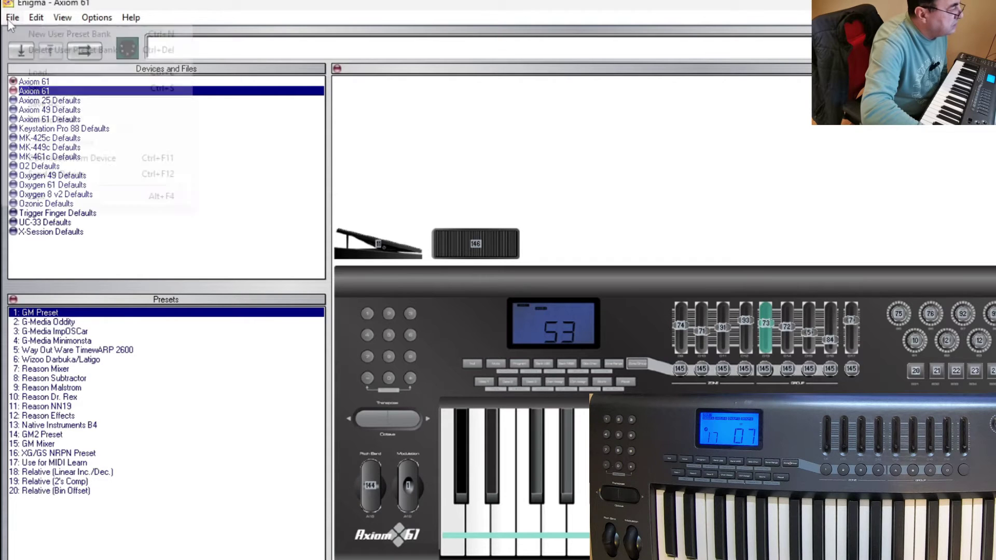
pyautogui.click(52, 51)
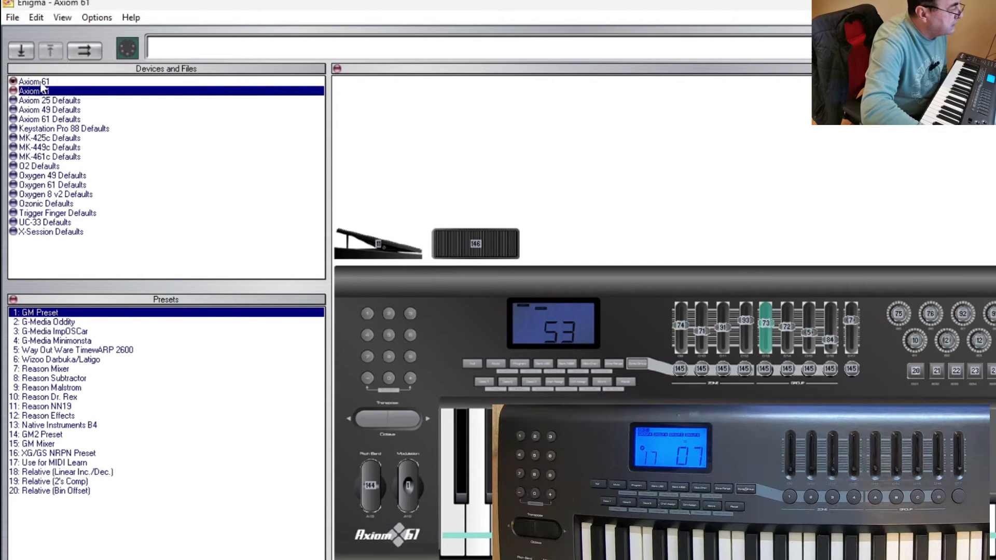
pyautogui.click(41, 83)
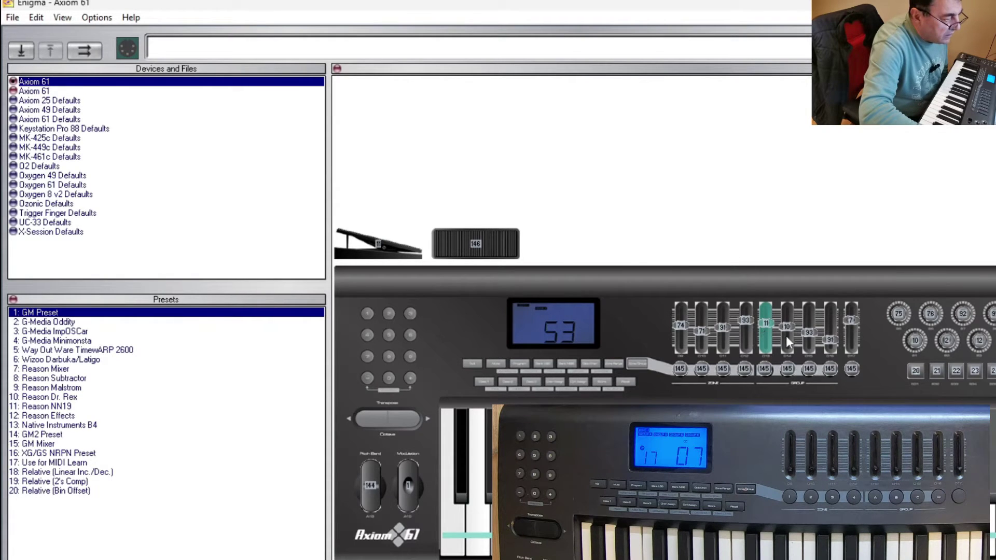
pyautogui.doubleClick(827, 336)
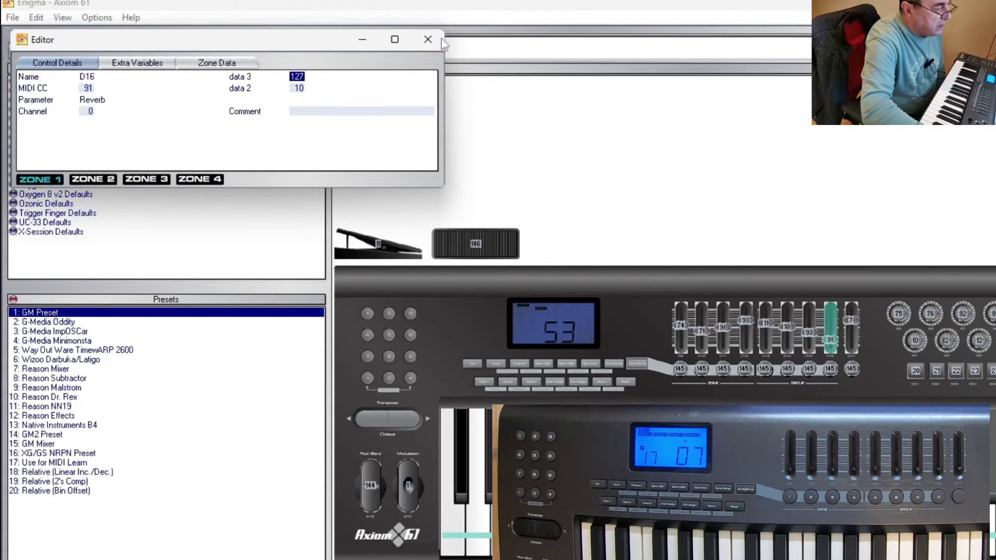
pyautogui.click(428, 40)
pyautogui.doubleClick(808, 331)
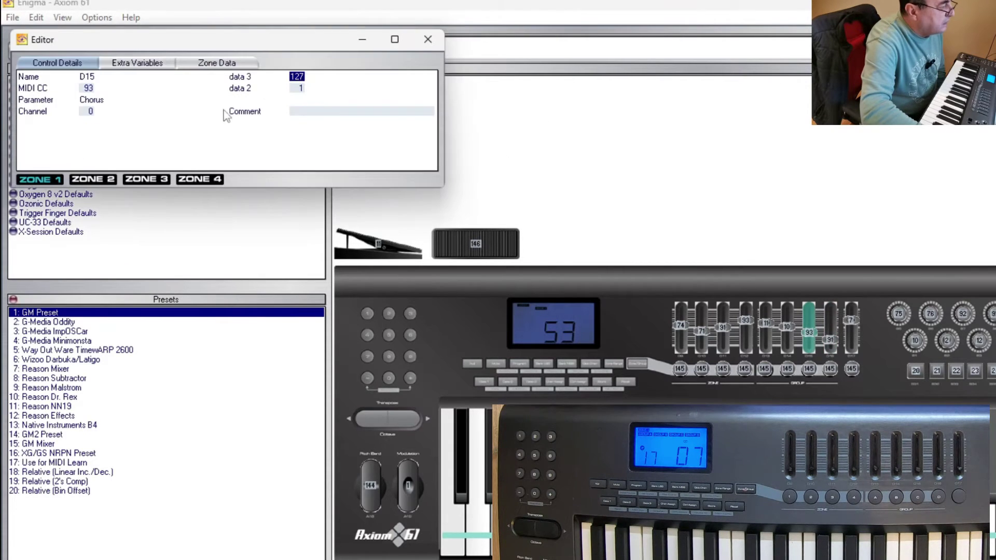
pyautogui.click(427, 39)
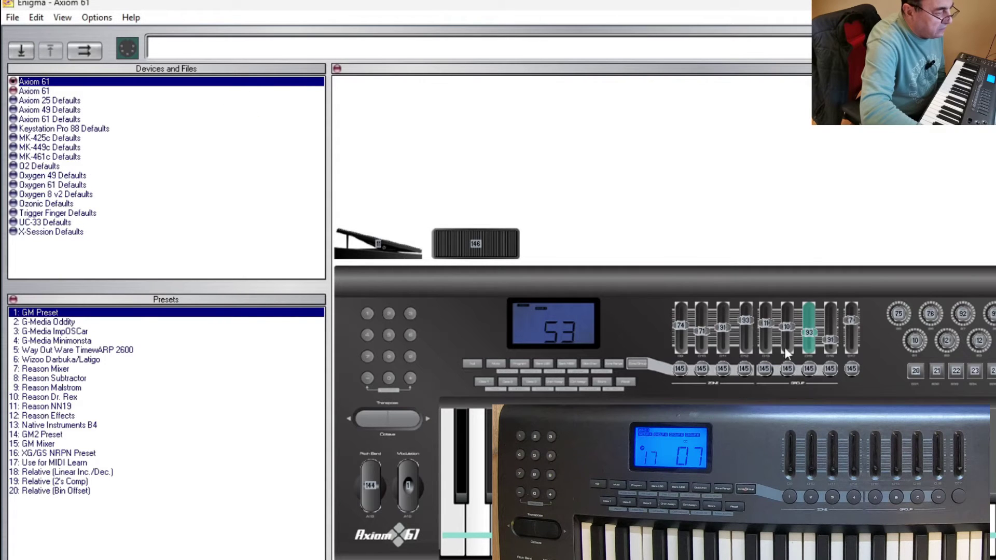
pyautogui.doubleClick(789, 329)
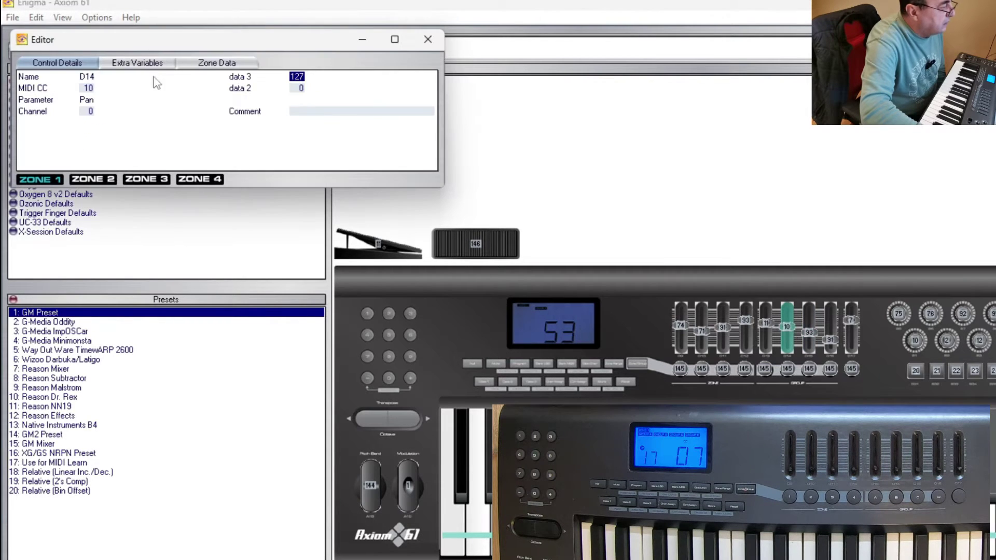
pyautogui.click(428, 40)
pyautogui.doubleClick(765, 324)
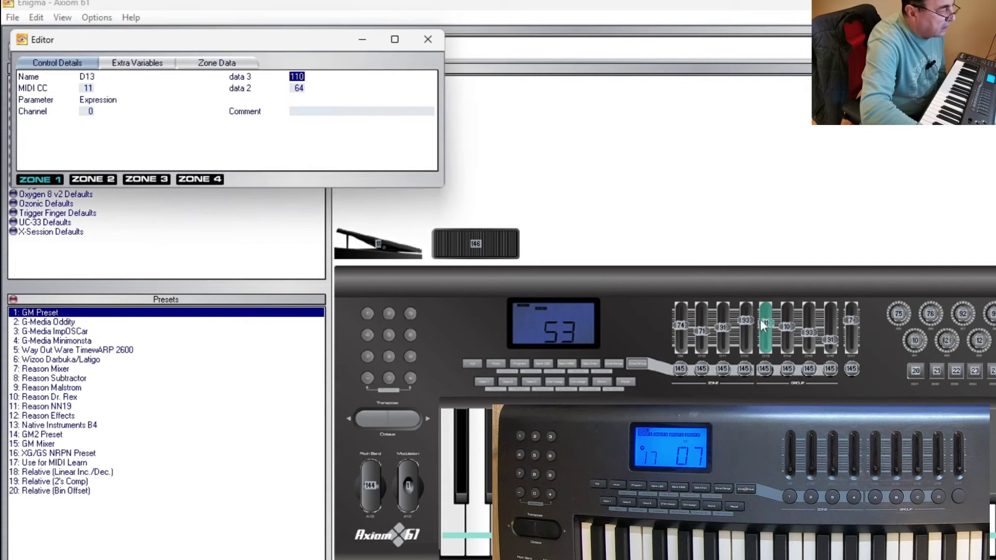
pyautogui.click(427, 41)
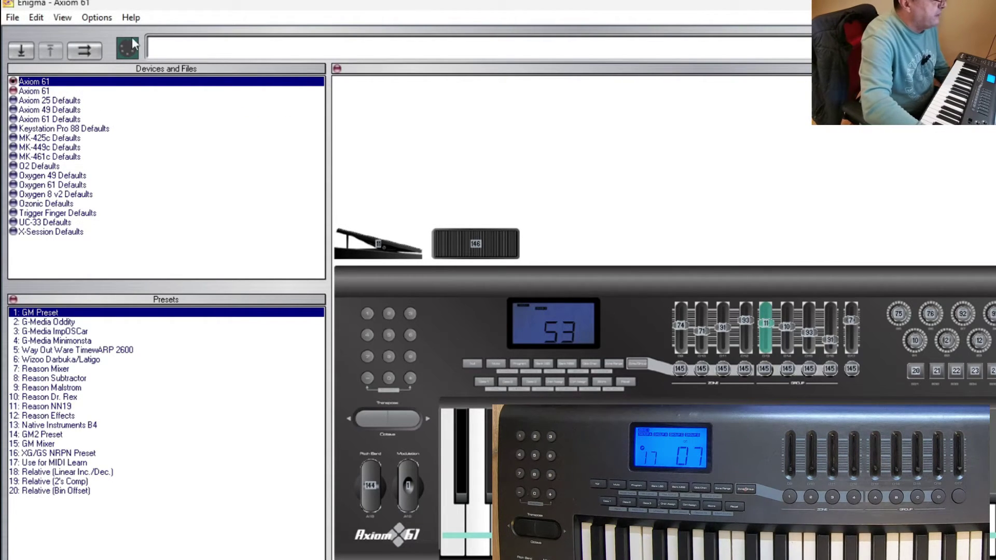
# - Send the GM Preset bank to the Axiom 61 keyboard
pyautogui.click(93, 49)
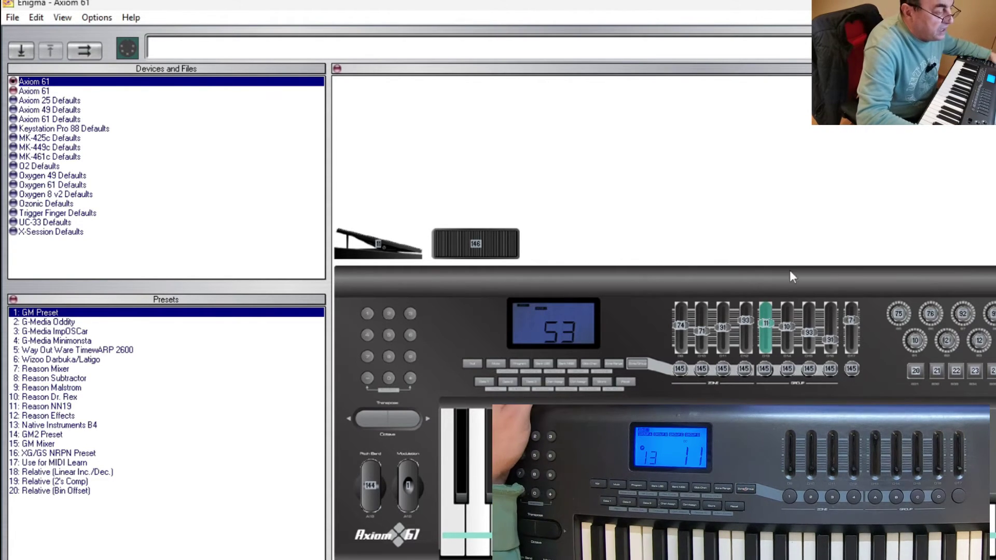
# - Assign fader D9 to CC 2 with data 2 of 35 and data 3 of 85, then send the bank
pyautogui.doubleClick(678, 325)
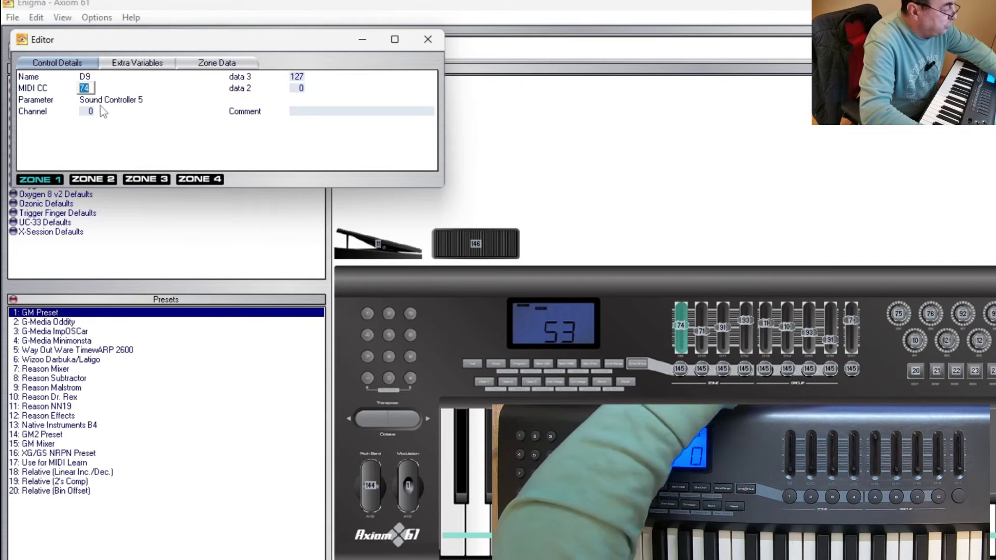
pyautogui.write('2')
pyautogui.press('Tab')
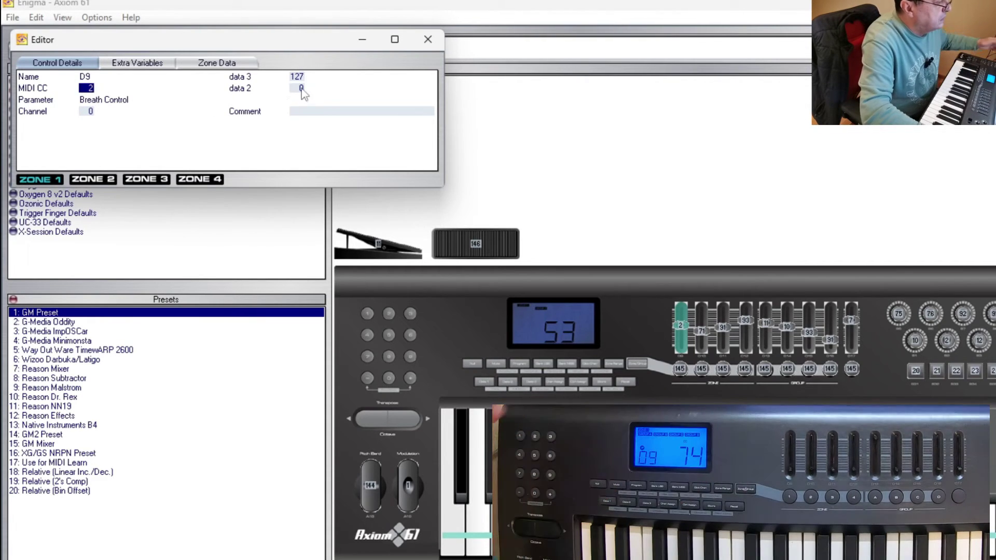
pyautogui.write('35')
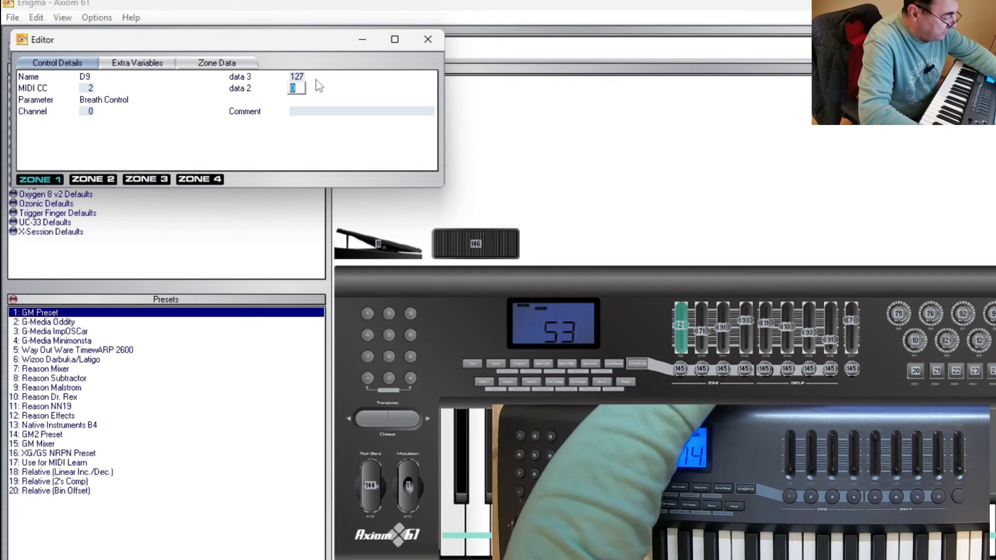
pyautogui.click(298, 77)
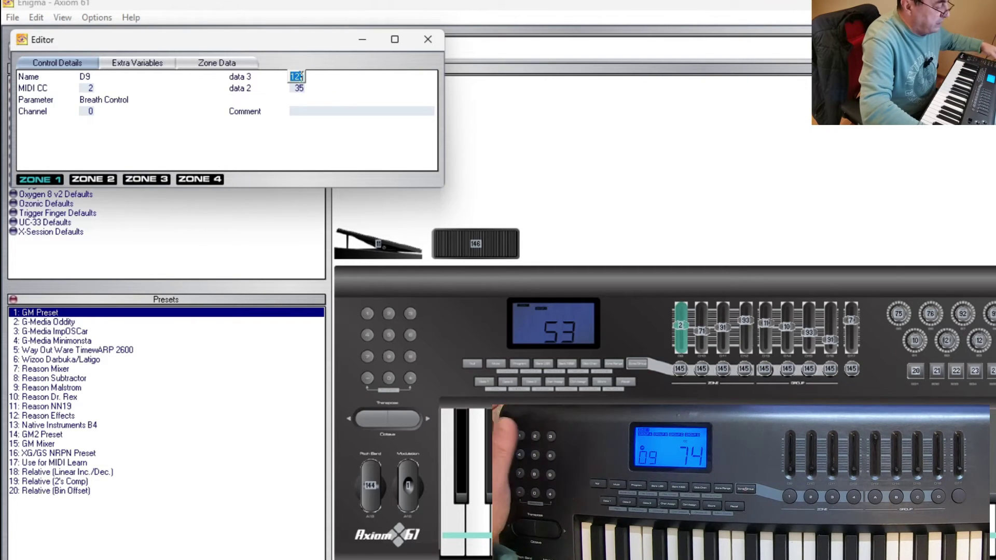
pyautogui.write('85')
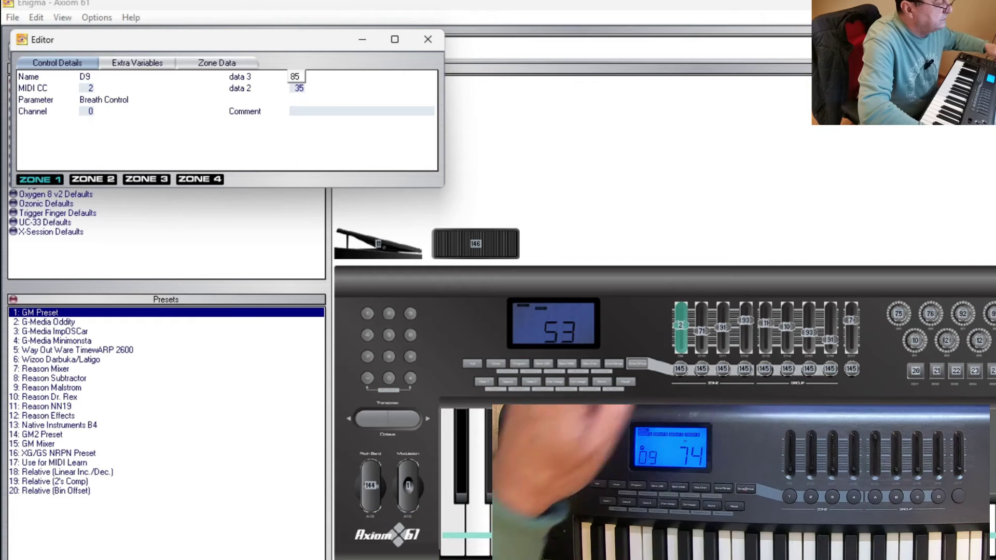
pyautogui.press('Return')
pyautogui.click(428, 40)
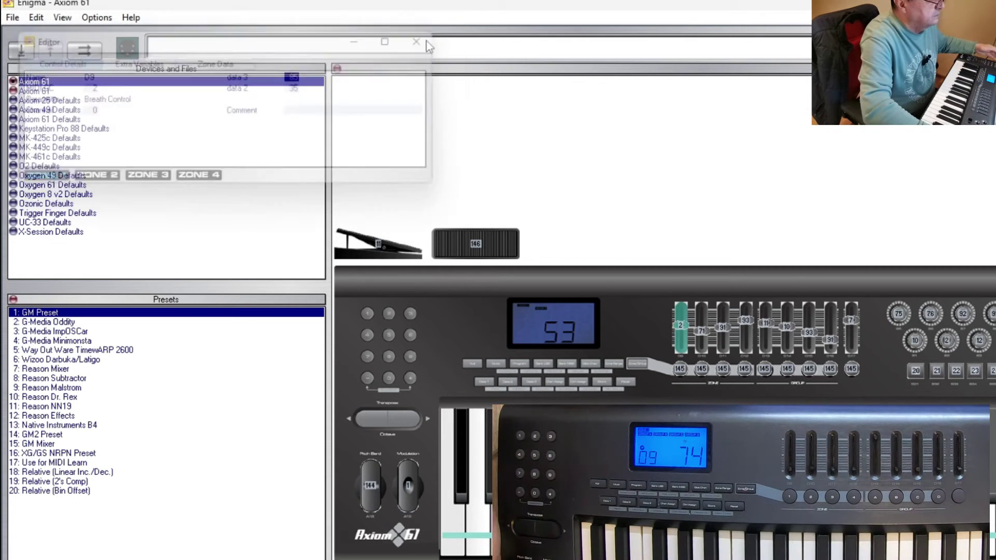
pyautogui.click(92, 51)
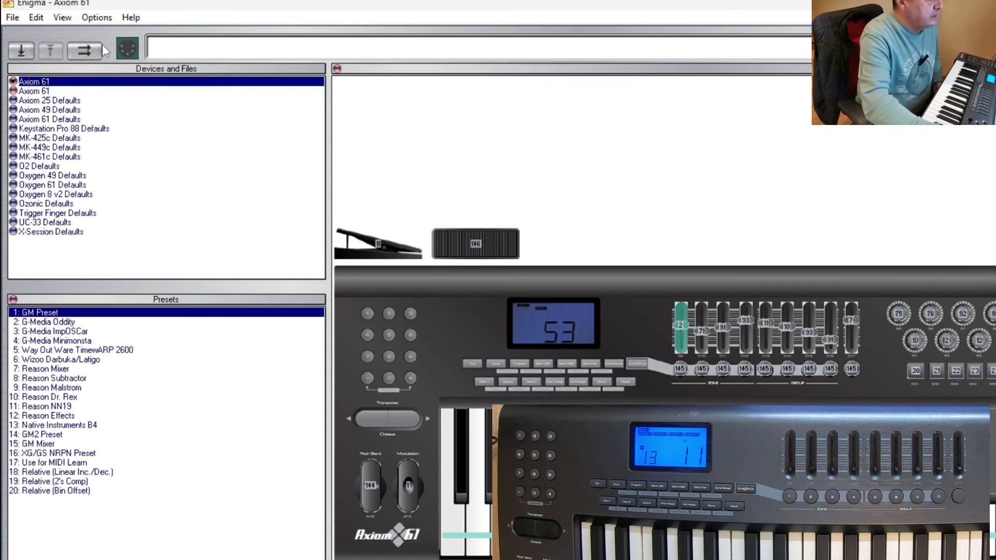
# - Save the bank as 'Axiom 61test1' and return to the Axiom 61 device bank
pyautogui.click(12, 18)
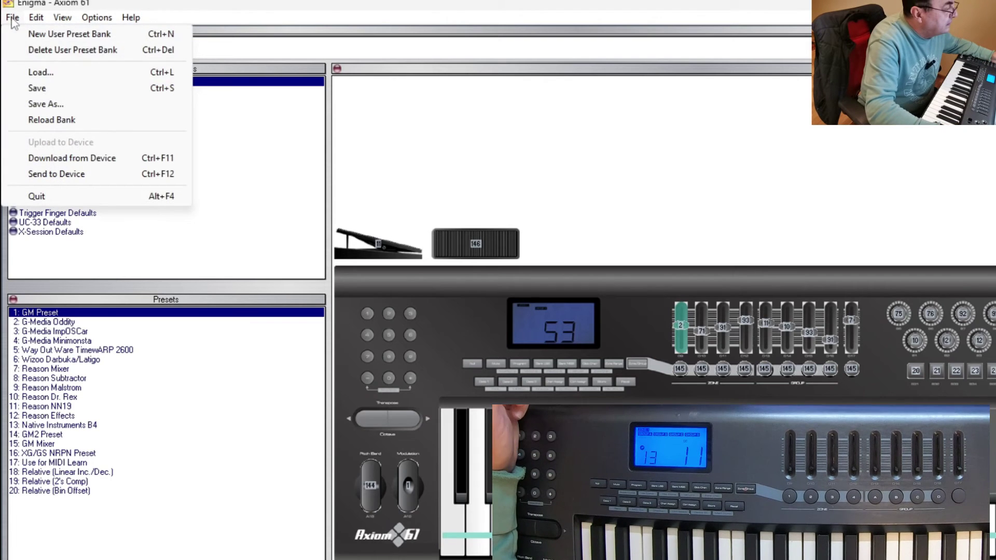
pyautogui.click(47, 104)
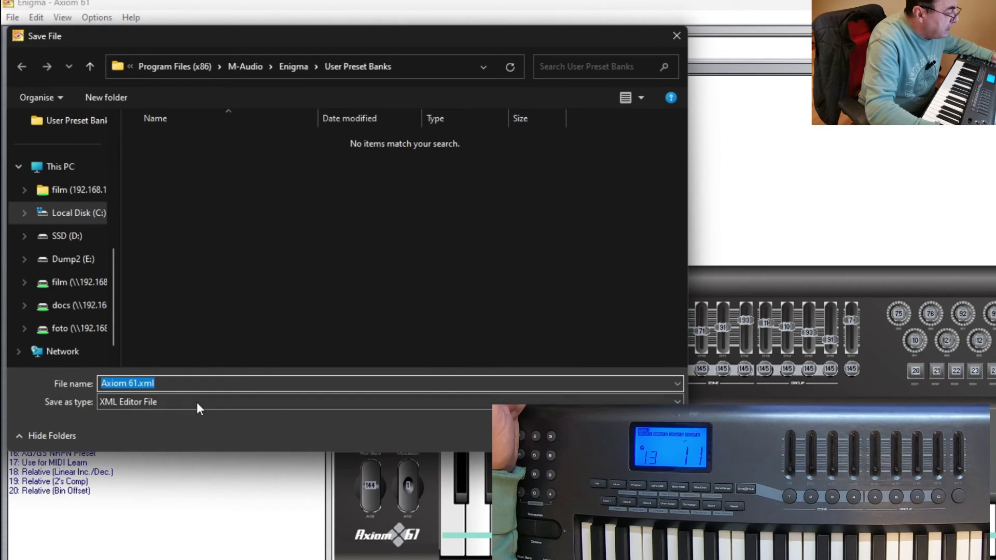
pyautogui.click(138, 384)
pyautogui.write('te')
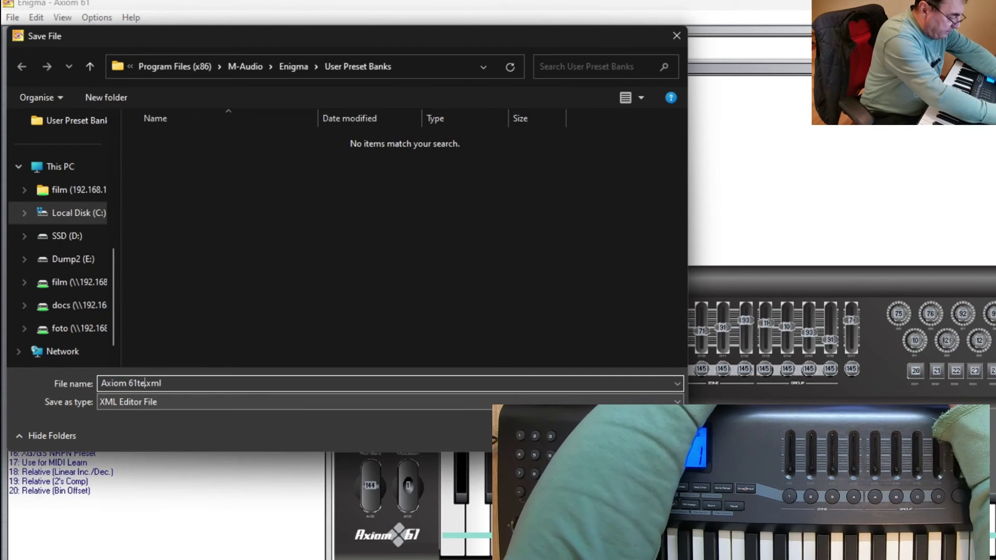
pyautogui.write('st1')
pyautogui.press('Return')
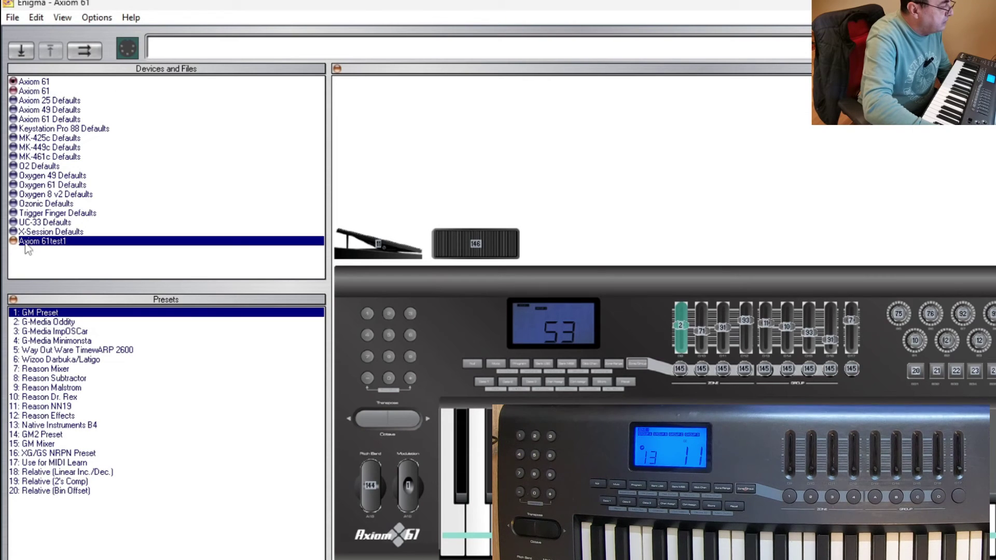
pyautogui.moveTo(11, 79); pyautogui.dragTo(12, 81)
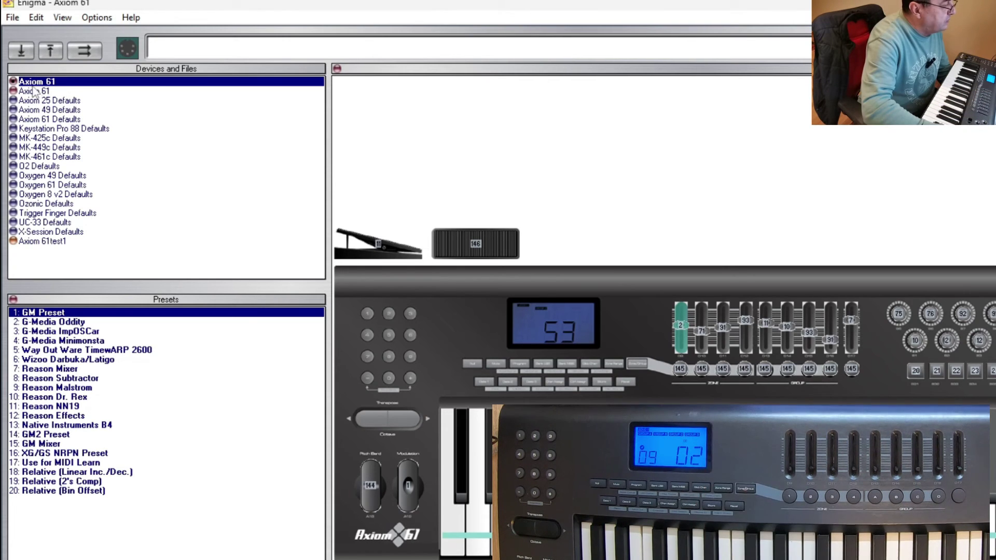
# - Load the saved Axiom 61test1 bank from Axiom 61 Defaults, keep its name, and send it to the Axiom 61
pyautogui.click(33, 120)
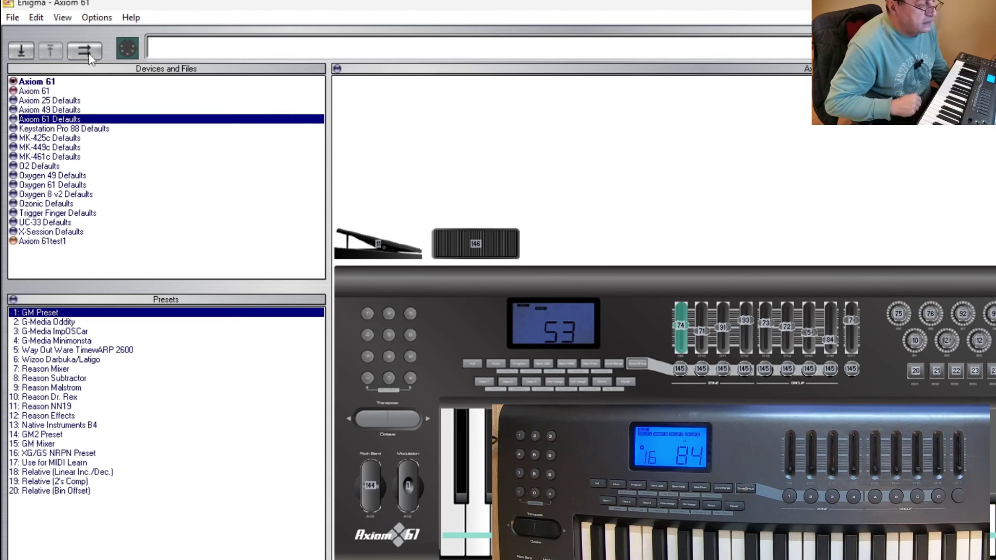
pyautogui.doubleClick(38, 241)
pyautogui.press('Return')
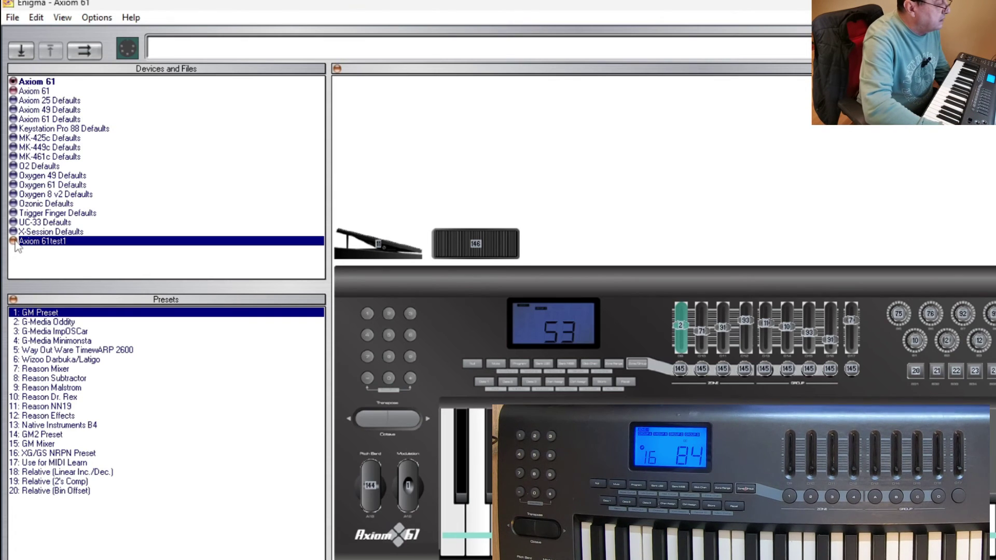
pyautogui.click(90, 45)
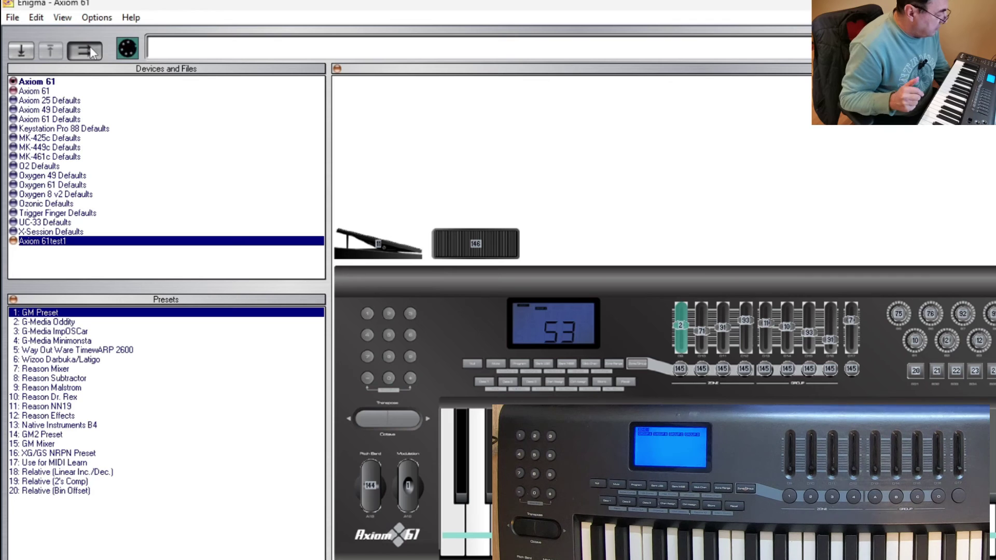